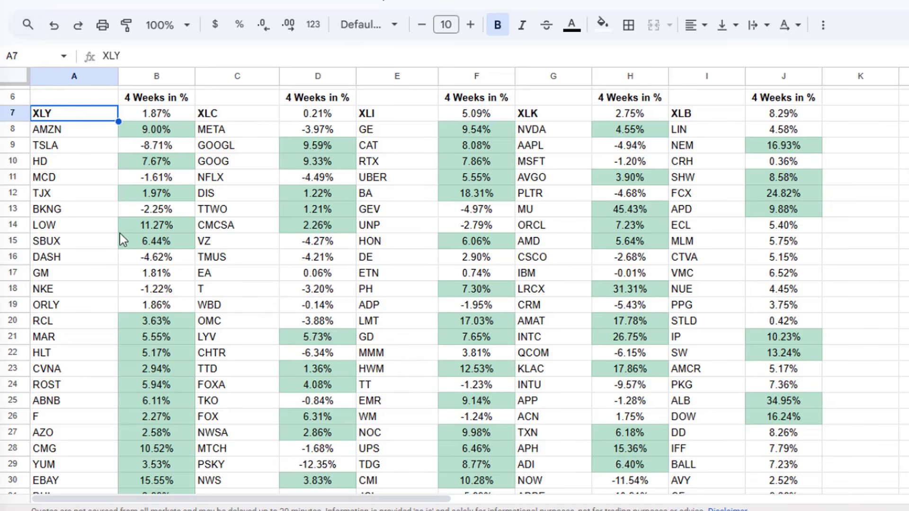
Step: Examine the XLY sector ticker and the stock tickers listed beneath it in column A
{"action": "left_click", "coordinate": [132, 226]}
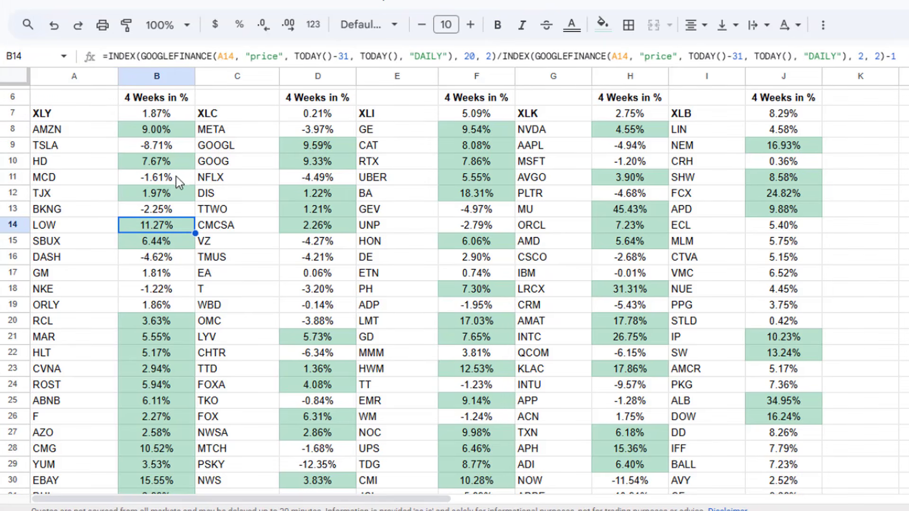
{"action": "left_click", "coordinate": [76, 115]}
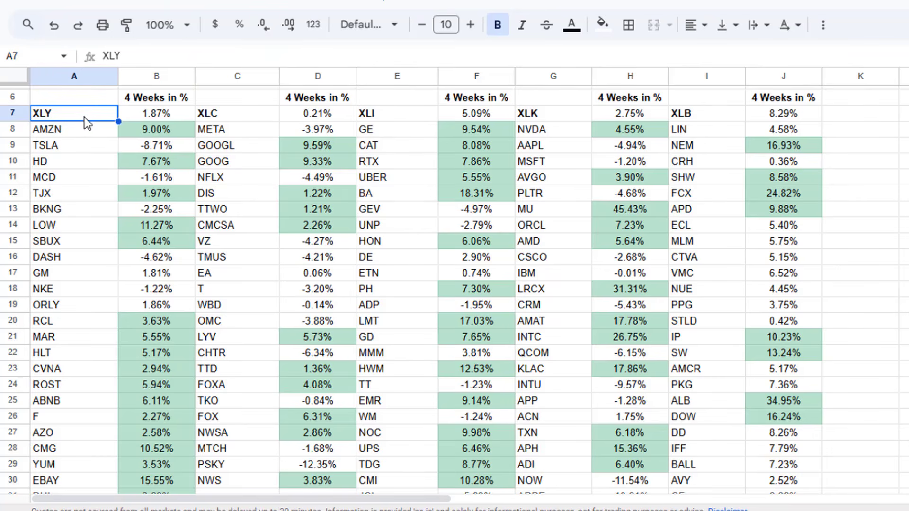
{"action": "left_click_drag", "start_coordinate": [83, 132], "coordinate": [84, 360]}
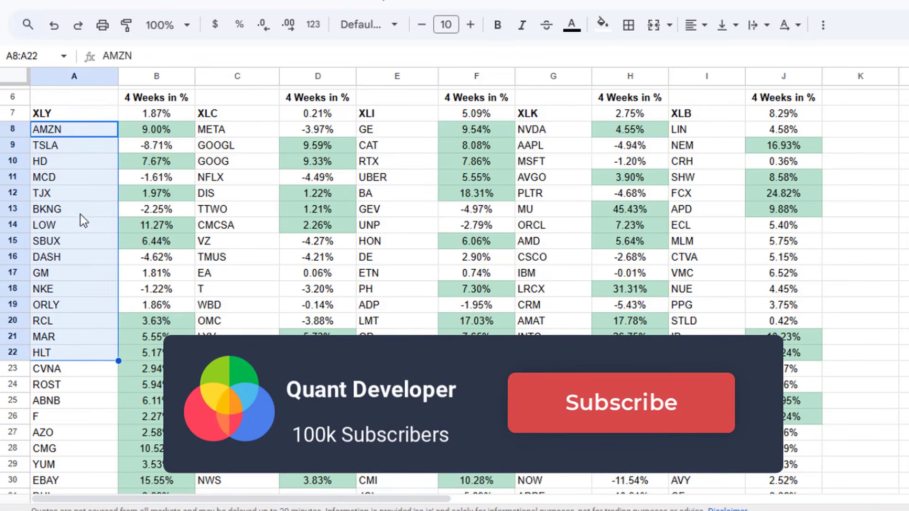
{"action": "left_click", "coordinate": [76, 151]}
{"action": "left_click_drag", "start_coordinate": [75, 129], "coordinate": [74, 257]}
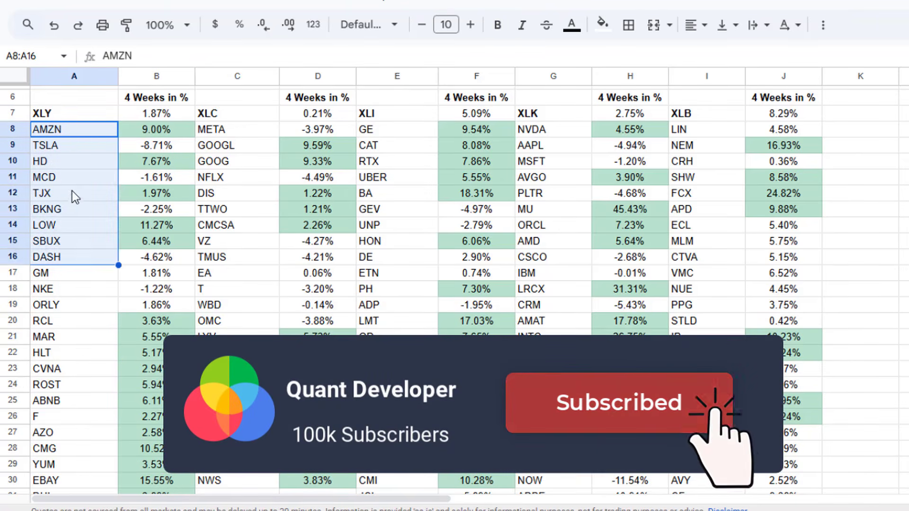
{"action": "left_click", "coordinate": [73, 115]}
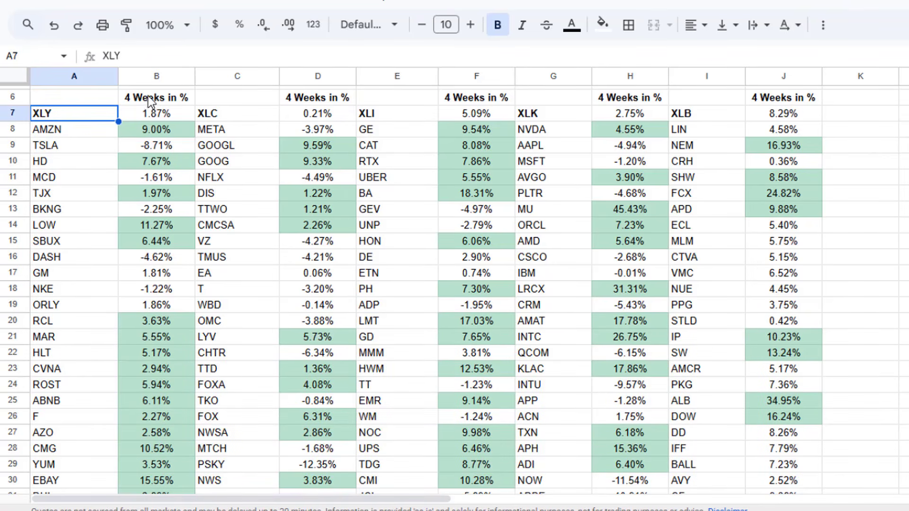
Step: Compare the 4-week percentage return of XLY with those of its AMZN, TSLA and HD holdings in column B
{"action": "left_click", "coordinate": [153, 112]}
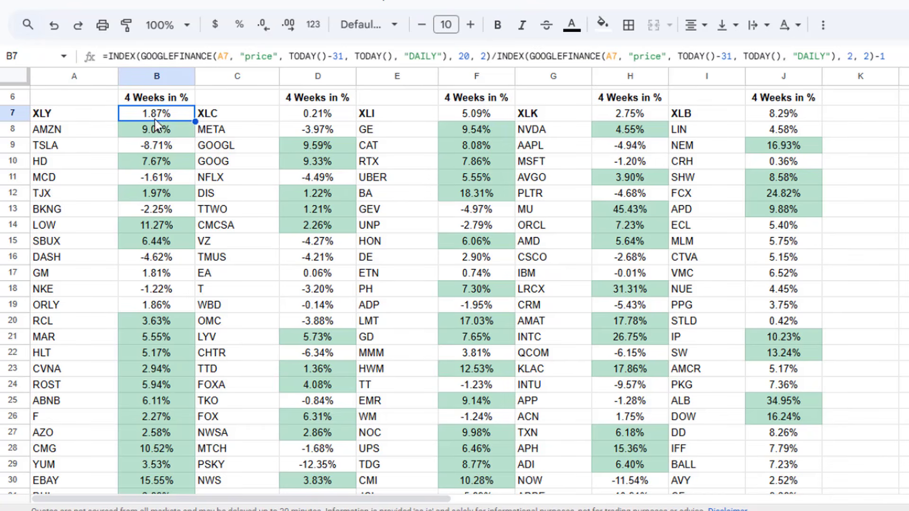
{"action": "left_click", "coordinate": [154, 100]}
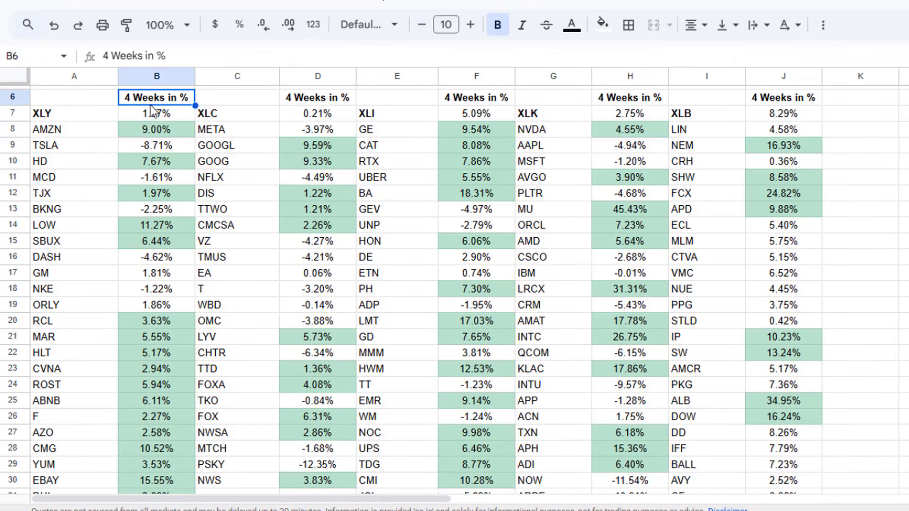
{"action": "left_click", "coordinate": [155, 136]}
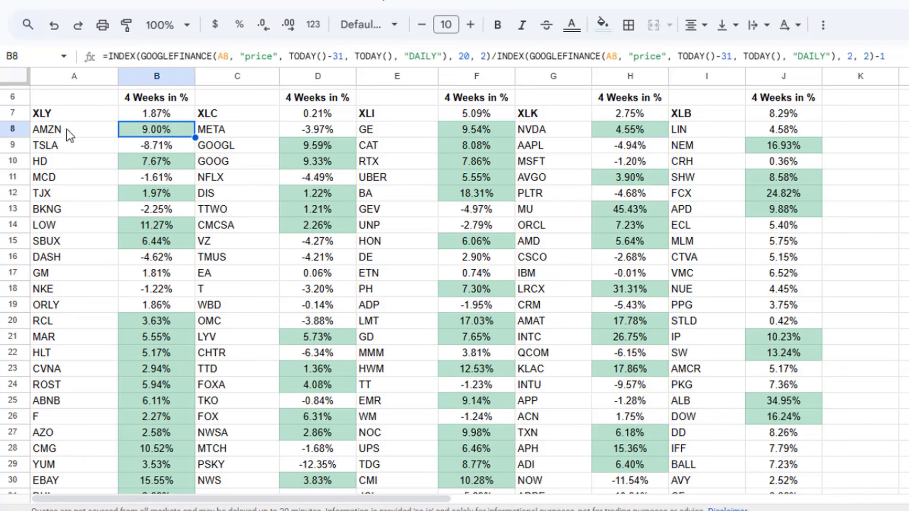
{"action": "left_click_drag", "start_coordinate": [66, 128], "coordinate": [135, 133]}
{"action": "left_click", "coordinate": [134, 129]}
{"action": "left_click", "coordinate": [155, 116]}
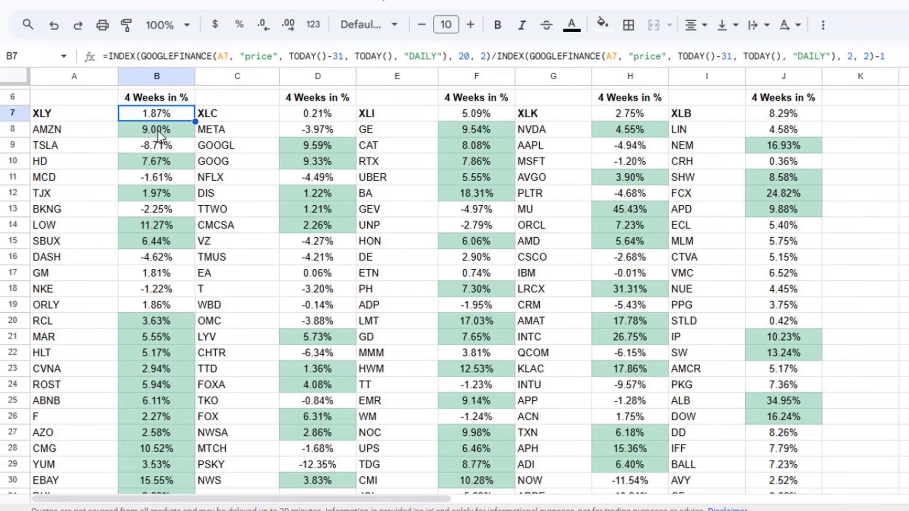
{"action": "left_click", "coordinate": [158, 131]}
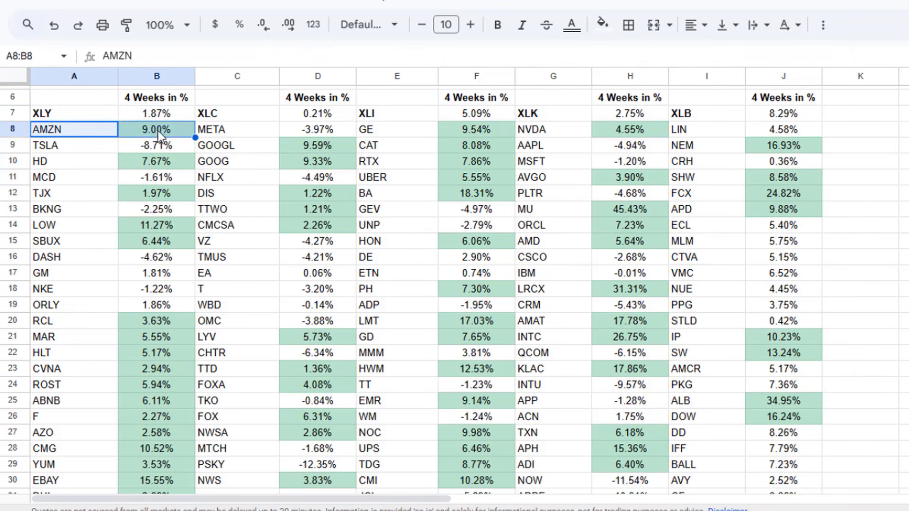
{"action": "left_click", "coordinate": [158, 117]}
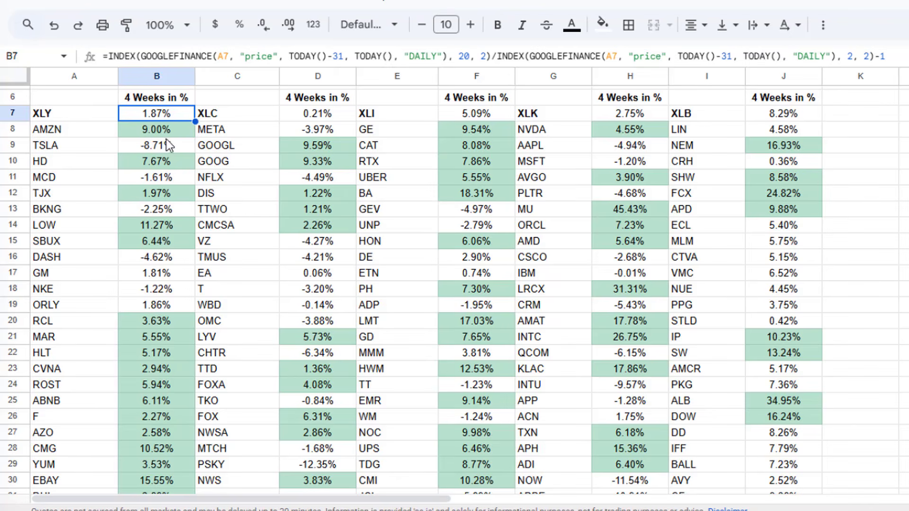
{"action": "left_click", "coordinate": [161, 161]}
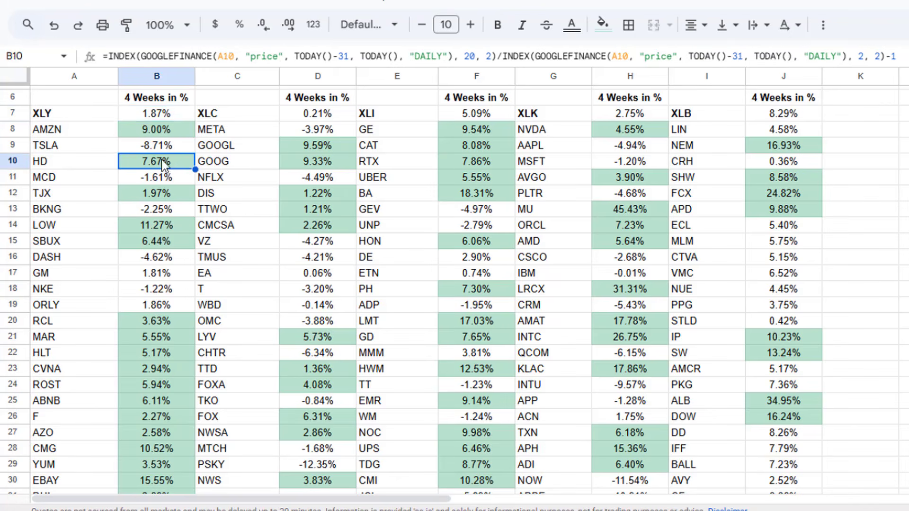
{"action": "left_click", "coordinate": [171, 147]}
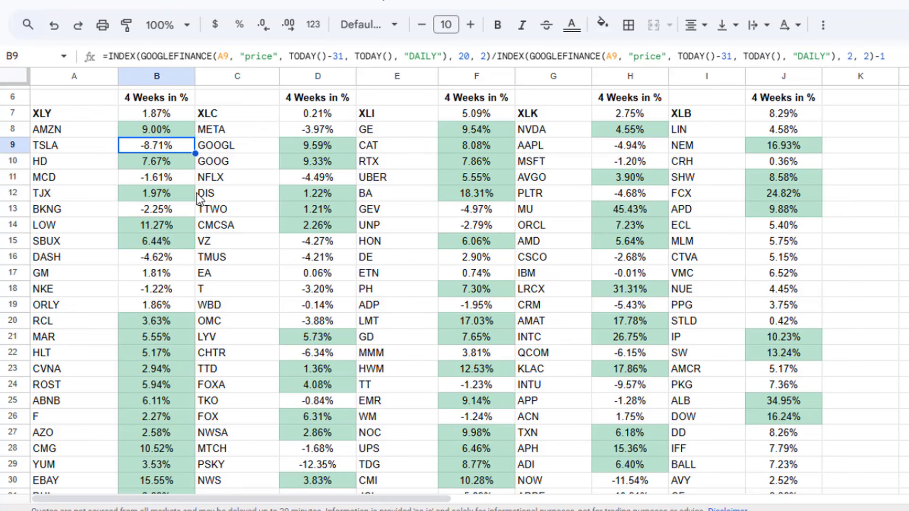
Step: Open the Select Sector SPDR ETFs web page from the link in cell B1
{"action": "scroll", "coordinate": [184, 168], "scroll_direction": "up", "scroll_amount": 2}
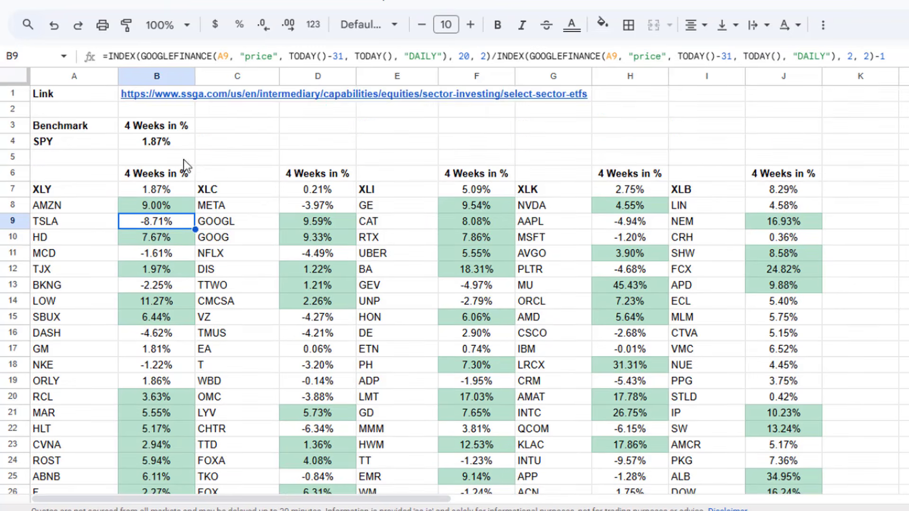
{"action": "left_click", "coordinate": [90, 209]}
{"action": "left_click_drag", "start_coordinate": [92, 404], "coordinate": [98, 257]}
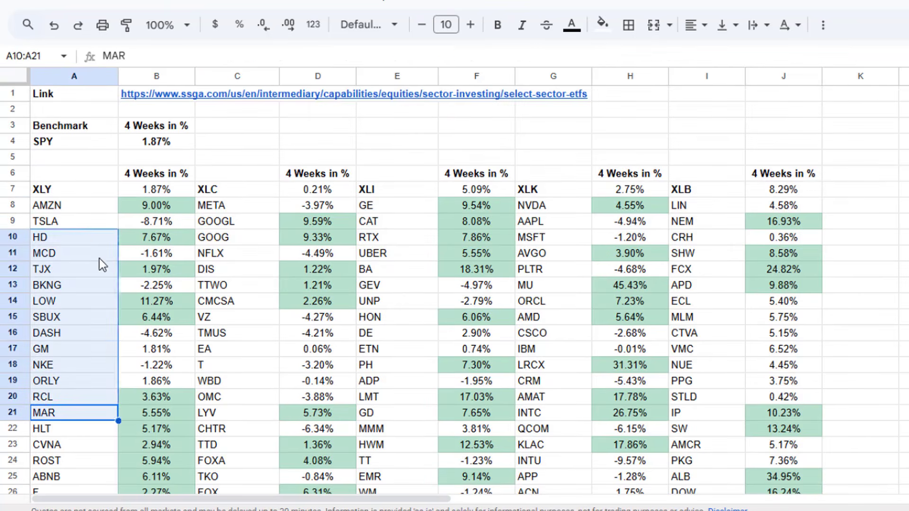
{"action": "left_click", "coordinate": [96, 208]}
{"action": "left_click", "coordinate": [88, 173]}
{"action": "left_click", "coordinate": [82, 97]}
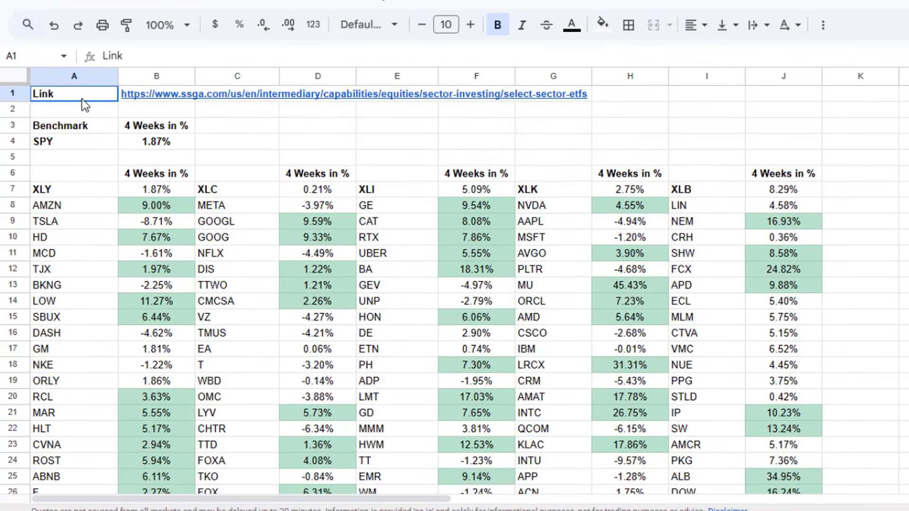
{"action": "left_click", "coordinate": [140, 95]}
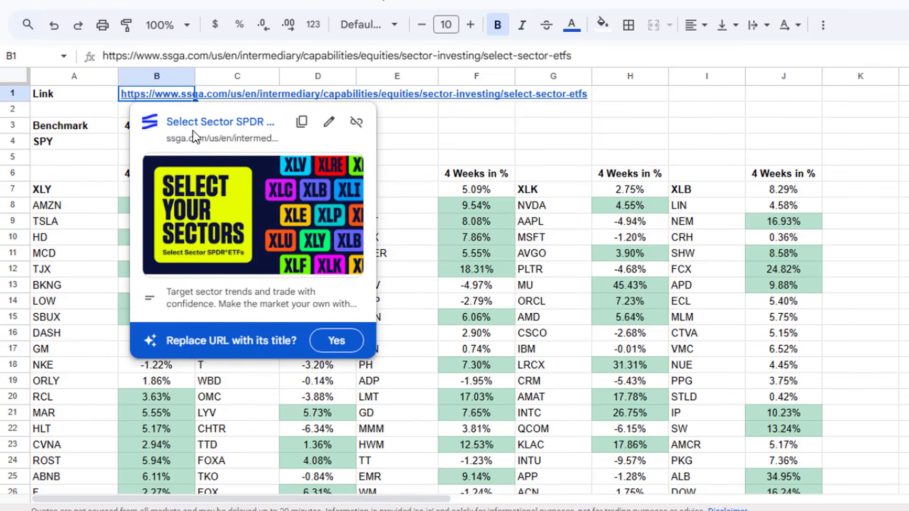
{"action": "left_click", "coordinate": [224, 124]}
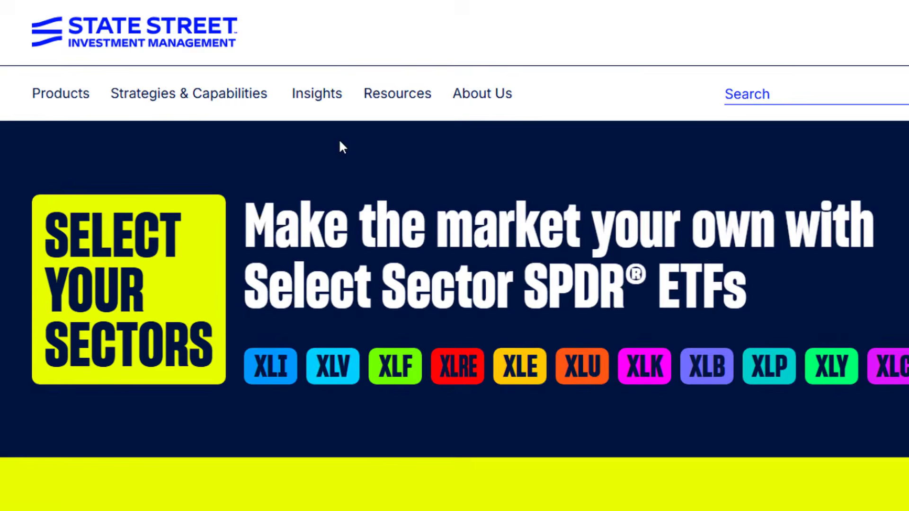
Step: Open the Consumer Discretionary (XLY) fund page and show its holdings
{"action": "scroll", "coordinate": [397, 260], "scroll_direction": "down", "scroll_amount": 10}
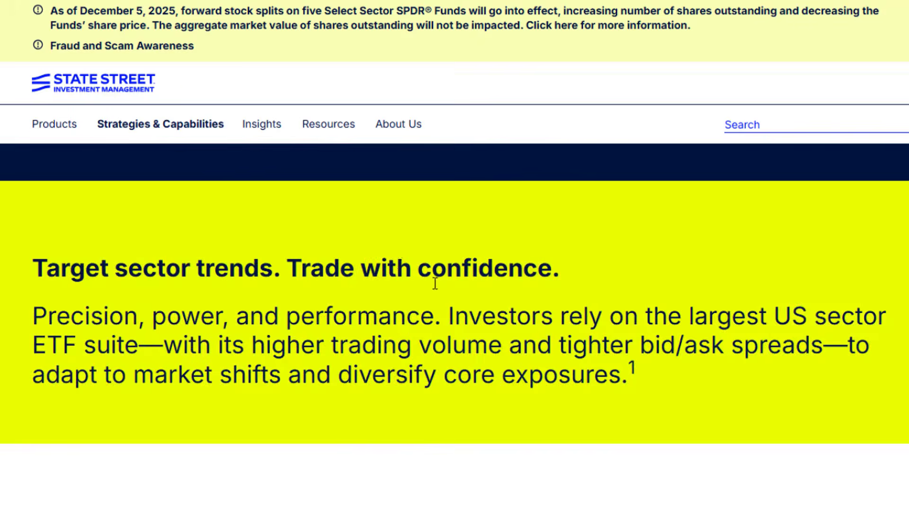
{"action": "scroll", "coordinate": [420, 292], "scroll_direction": "down", "scroll_amount": 2}
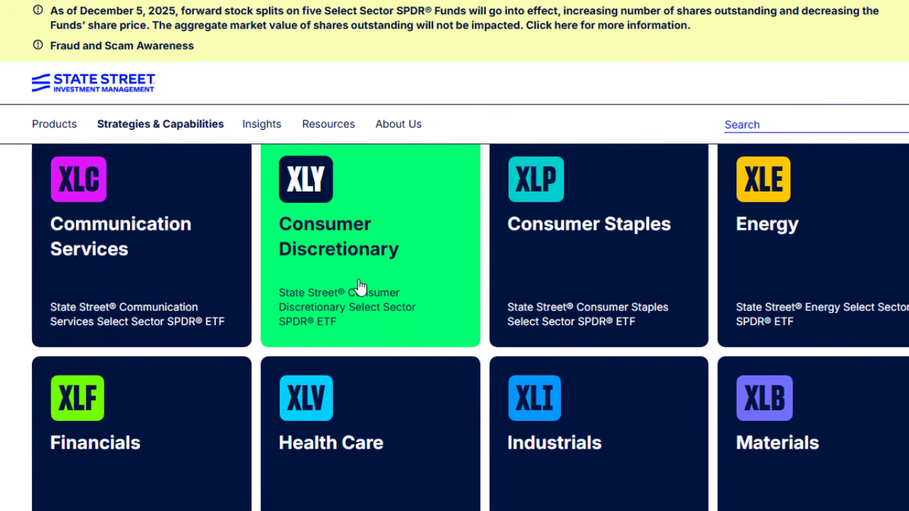
{"action": "left_click", "coordinate": [327, 277]}
{"action": "scroll", "coordinate": [321, 302], "scroll_direction": "down", "scroll_amount": 5}
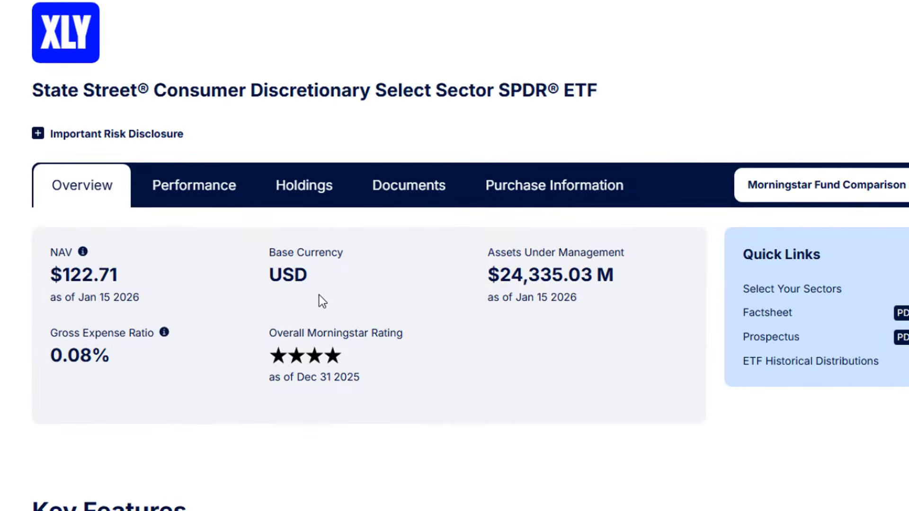
{"action": "scroll", "coordinate": [136, 239], "scroll_direction": "up", "scroll_amount": 2}
{"action": "left_click", "coordinate": [301, 190]}
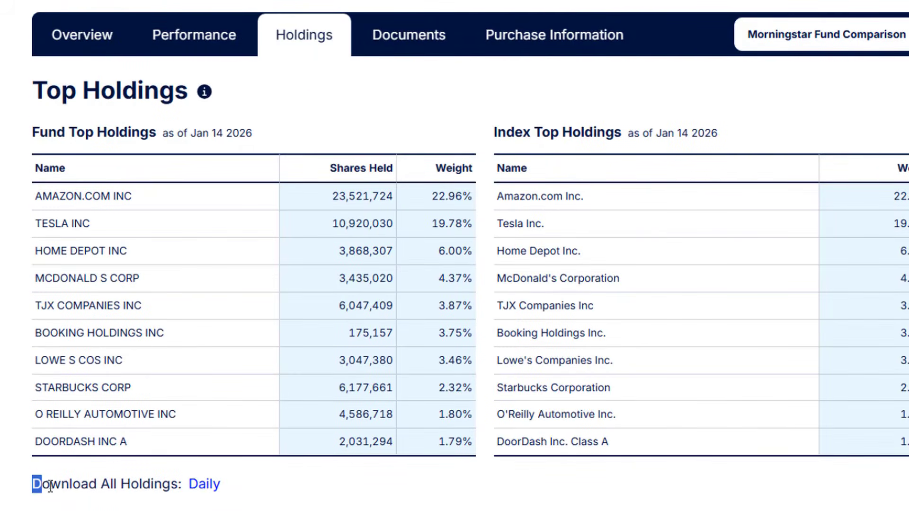
Step: Download the daily file with all holdings of the XLY fund
{"action": "left_click_drag", "start_coordinate": [50, 486], "coordinate": [256, 486]}
{"action": "left_click", "coordinate": [136, 485]}
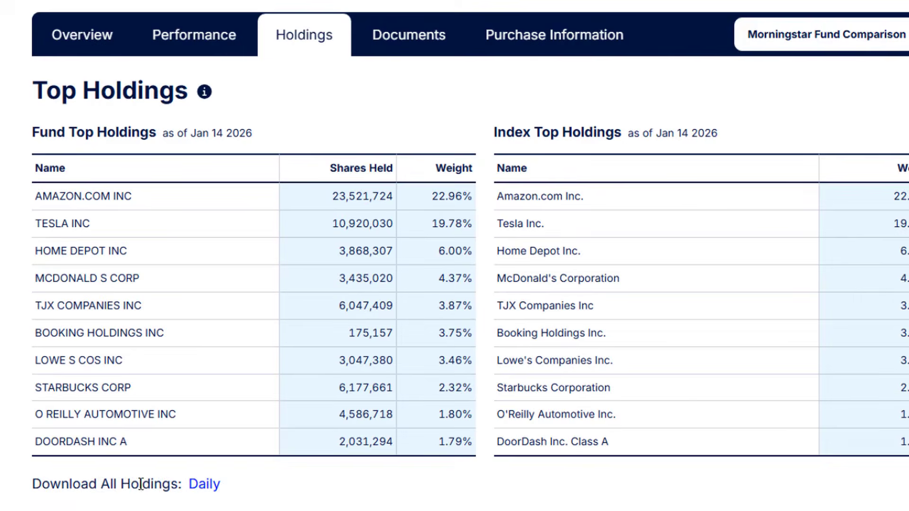
{"action": "left_click", "coordinate": [203, 491]}
{"action": "double_click", "coordinate": [156, 484]}
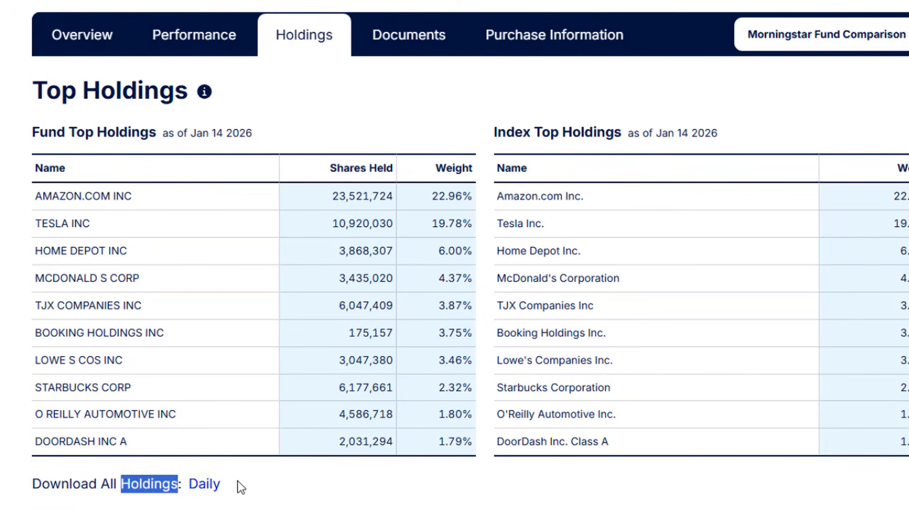
{"action": "left_click", "coordinate": [203, 485]}
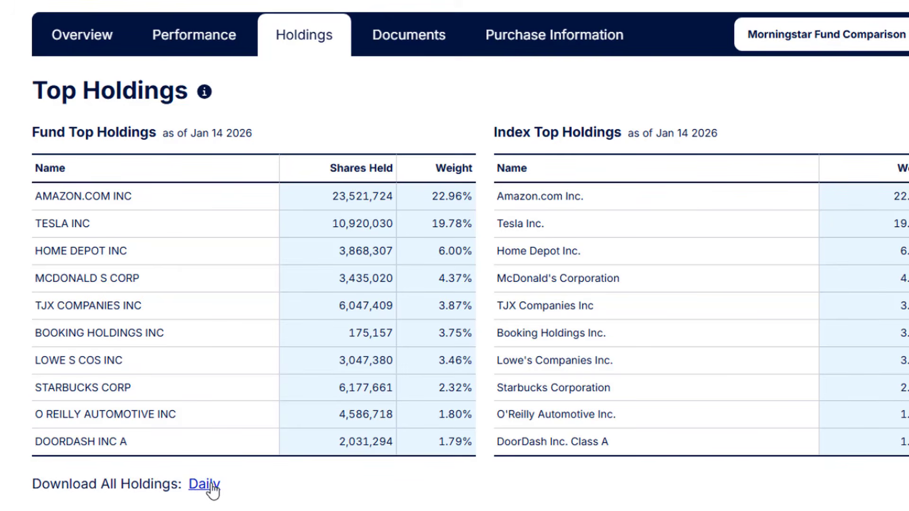
{"action": "left_click", "coordinate": [211, 485]}
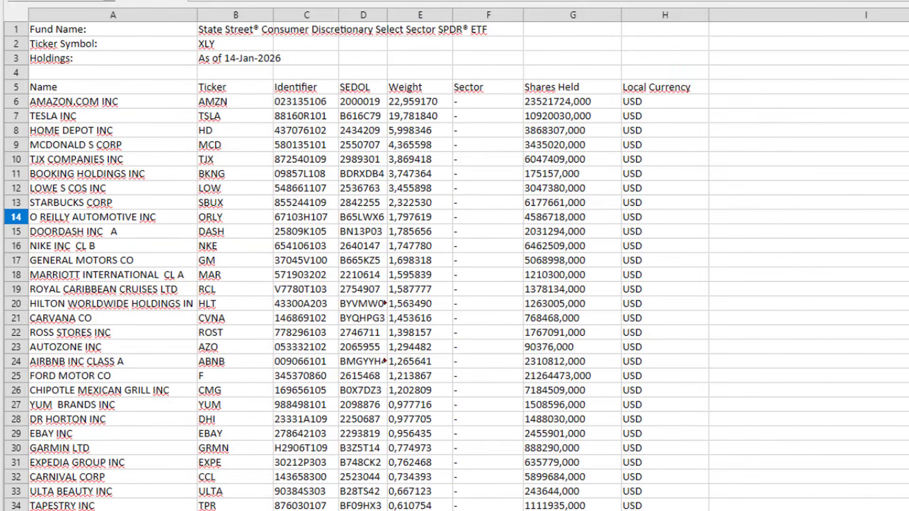
Step: Examine the Name, Ticker and SEDOL columns of the downloaded XLY holdings spreadsheet
{"action": "left_click", "coordinate": [221, 206]}
{"action": "left_click", "coordinate": [154, 118]}
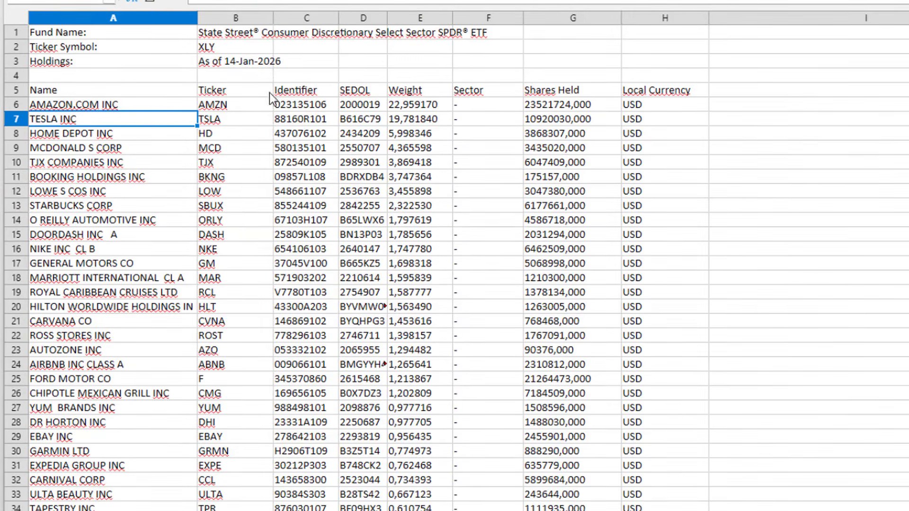
{"action": "left_click", "coordinate": [353, 121]}
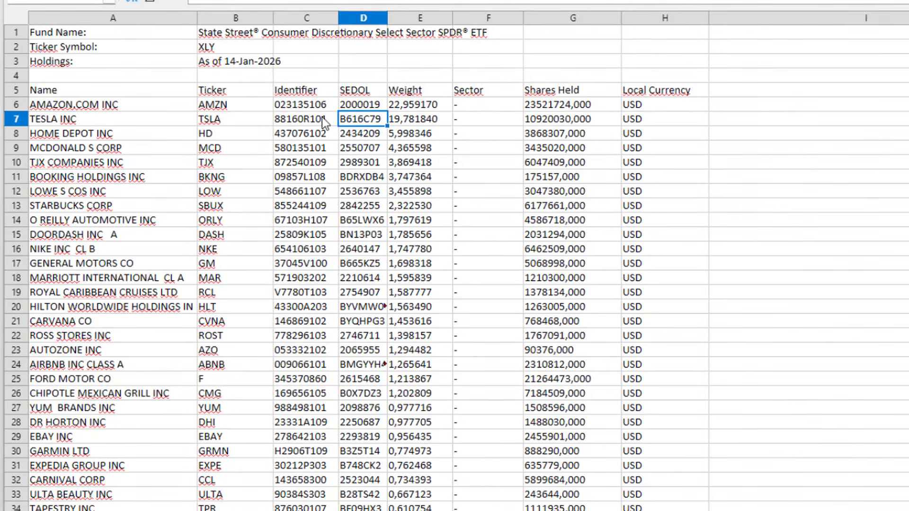
{"action": "left_click", "coordinate": [192, 117]}
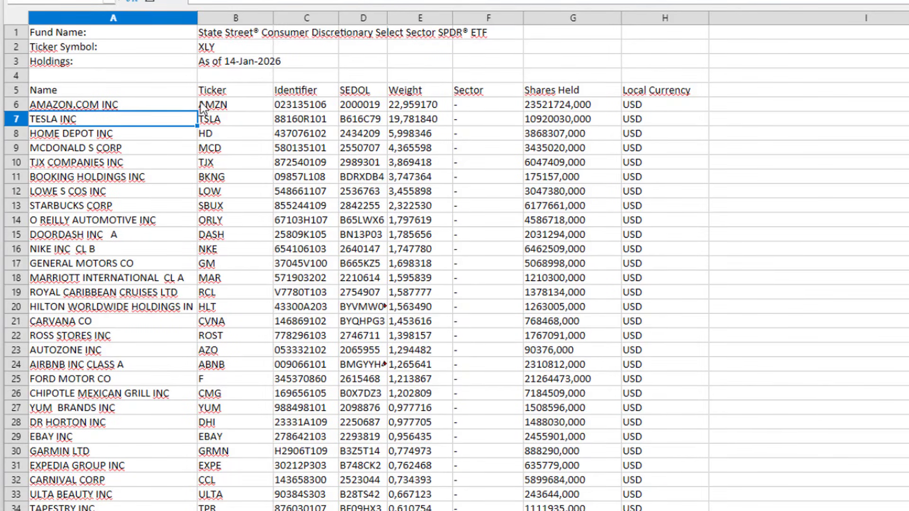
{"action": "left_click", "coordinate": [231, 107]}
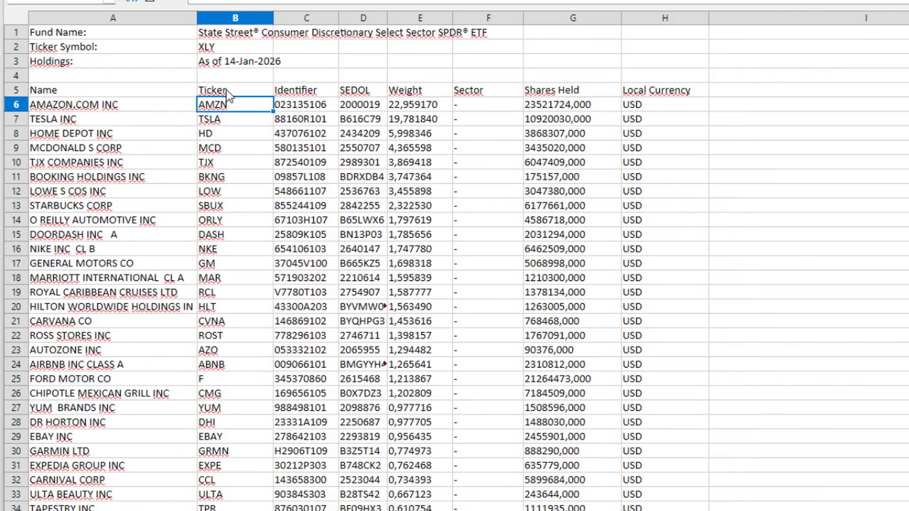
{"action": "left_click", "coordinate": [227, 90]}
{"action": "key", "text": "shift+Down"}
{"action": "key", "text": "shift+Down"}
{"action": "key", "text": "shift+Down"}
{"action": "key", "text": "shift+Down"}
Step: Copy the stock tickers from AMZN in B6 through MGM in B53, leaving out the cash and futures rows below
{"action": "left_click", "coordinate": [228, 104]}
{"action": "key", "text": "ctrl+shift+Down"}
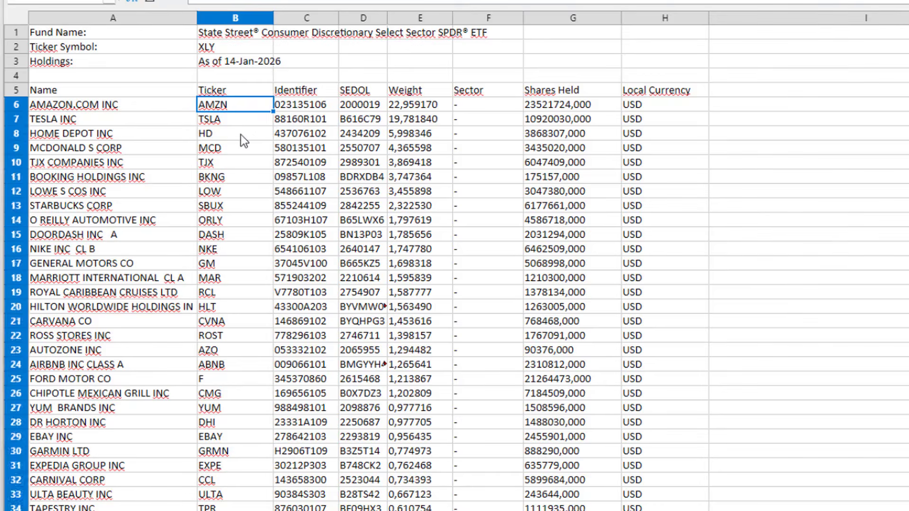
{"action": "key", "text": "shift+Up"}
{"action": "key", "text": "shift+Up"}
{"action": "key", "text": "shift+Up"}
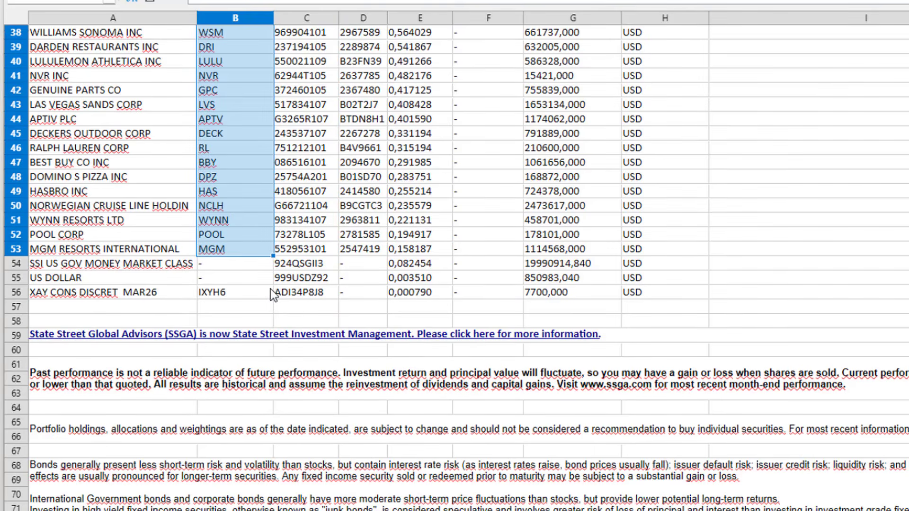
{"action": "scroll", "coordinate": [271, 289], "scroll_direction": "up", "scroll_amount": 1}
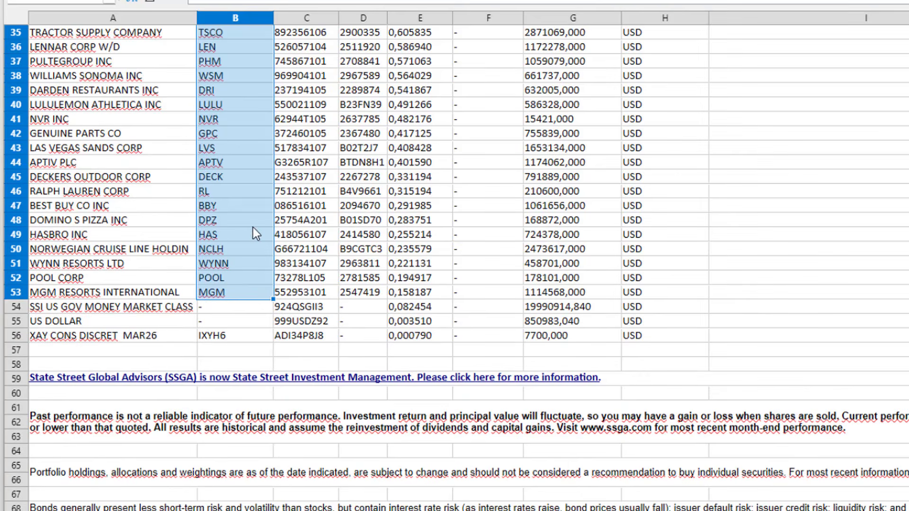
{"action": "key", "text": "ctrl+c"}
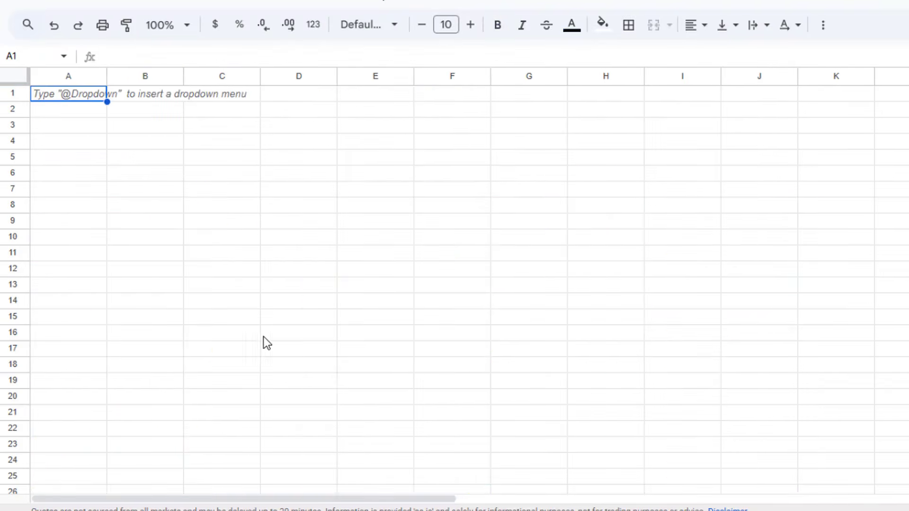
Step: Switch to a blank sheet in Google Sheets and paste the copied tickers starting at cell A4
{"action": "left_click", "coordinate": [81, 98]}
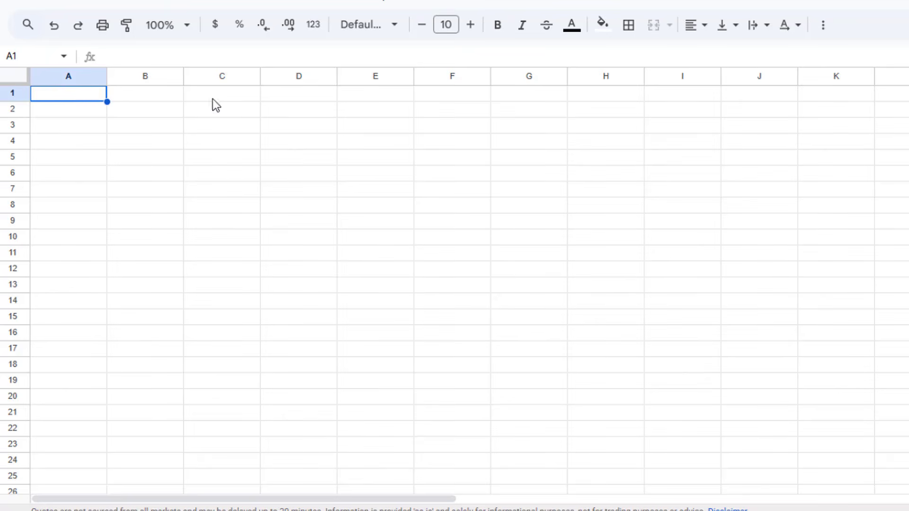
{"action": "left_click", "coordinate": [70, 125]}
{"action": "left_click", "coordinate": [70, 144]}
{"action": "key", "text": "ctrl+v"}
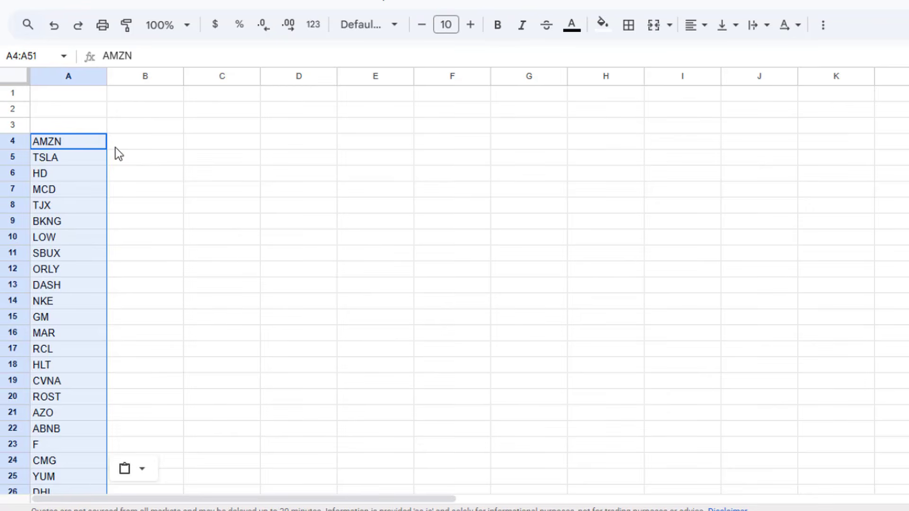
Step: Enter the heading "Sector Stocks" in A3 above the ticker list and make it bold
{"action": "scroll", "coordinate": [107, 418], "scroll_direction": "down", "scroll_amount": 6}
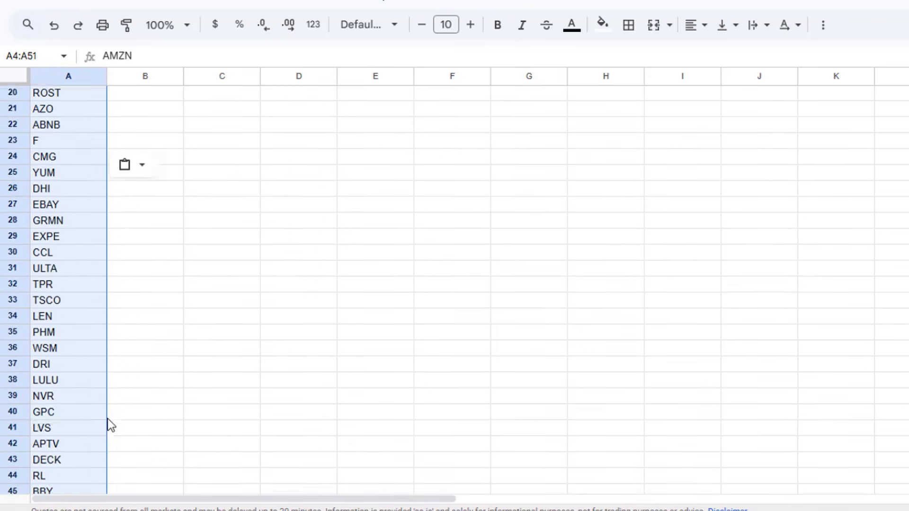
{"action": "scroll", "coordinate": [107, 418], "scroll_direction": "up", "scroll_amount": 6}
{"action": "left_click", "coordinate": [87, 126]}
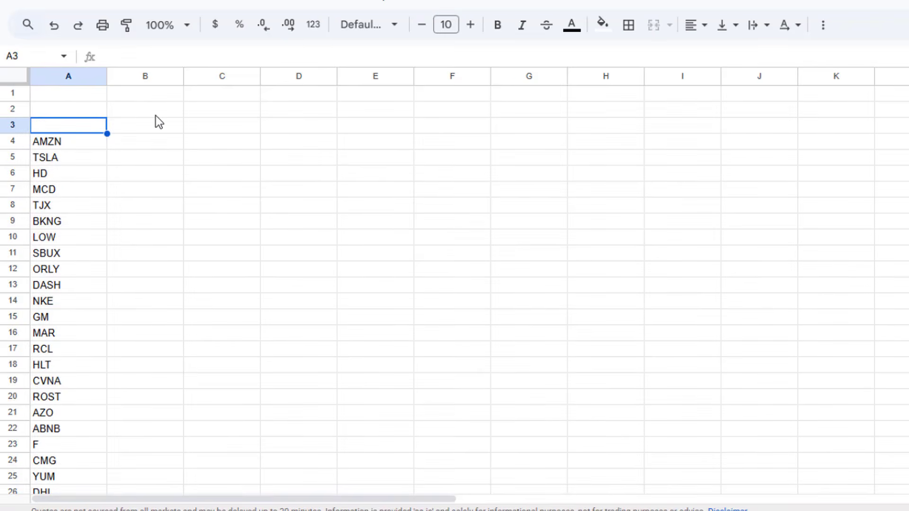
{"action": "type", "text": "S"}
{"action": "type", "text": "ks"}
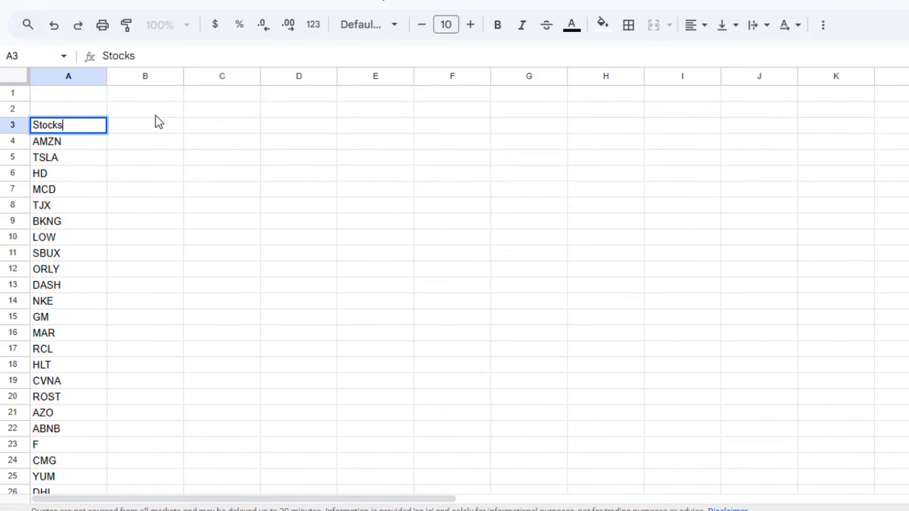
{"action": "key", "text": "BackSpace"}
{"action": "key", "text": "BackSpace"}
{"action": "key", "text": "BackSpace"}
{"action": "key", "text": "BackSpace"}
{"action": "key", "text": "BackSpace"}
{"action": "type", "text": "ector Stocks"}
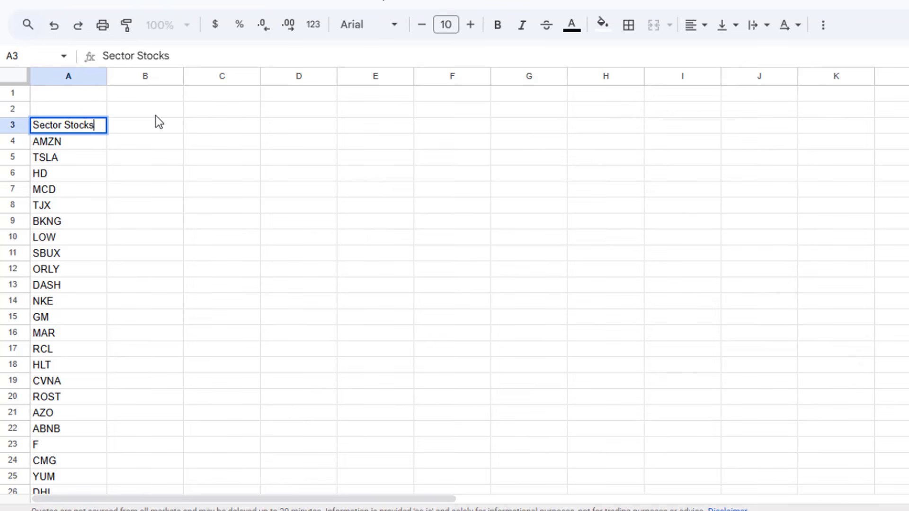
{"action": "key", "text": "Return"}
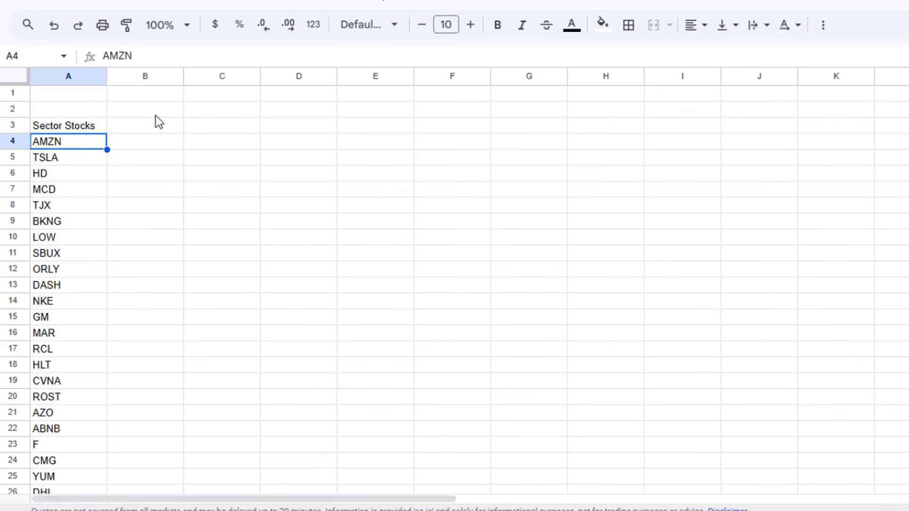
{"action": "left_click", "coordinate": [86, 125]}
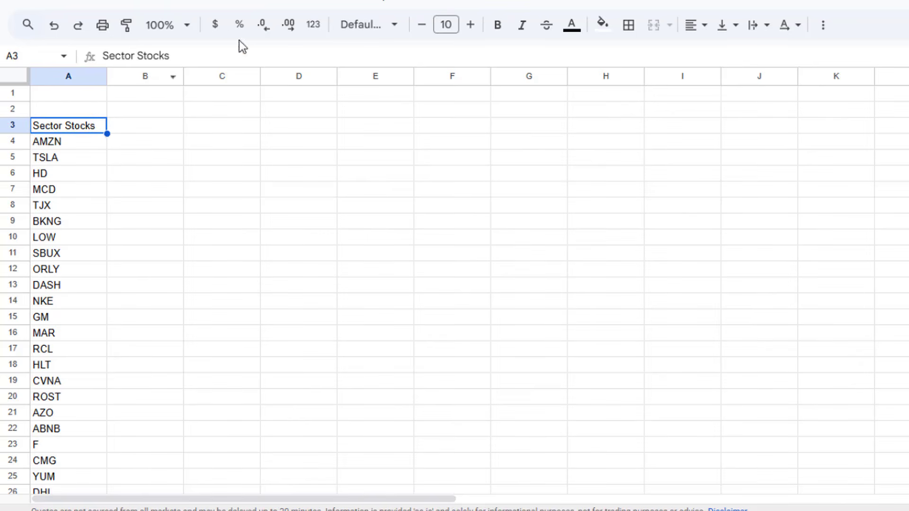
{"action": "left_click", "coordinate": [503, 28]}
Step: Enter the column headings 8W, 4W and 1W in cells B3, C3 and D3
{"action": "left_click", "coordinate": [134, 128]}
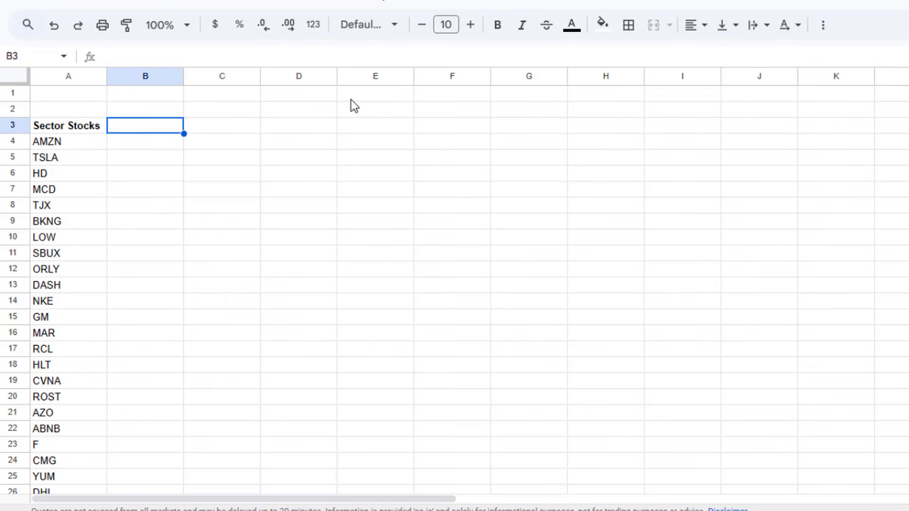
{"action": "type", "text": "4W"}
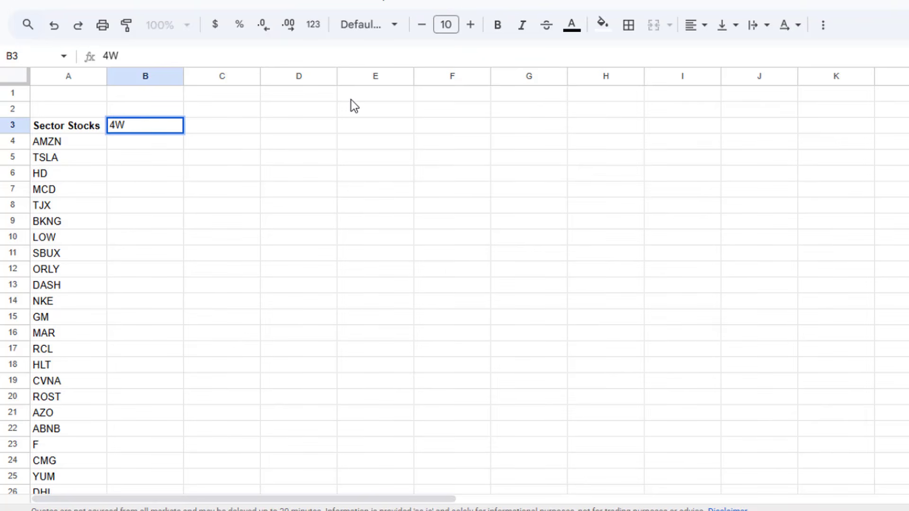
{"action": "key", "text": "Tab"}
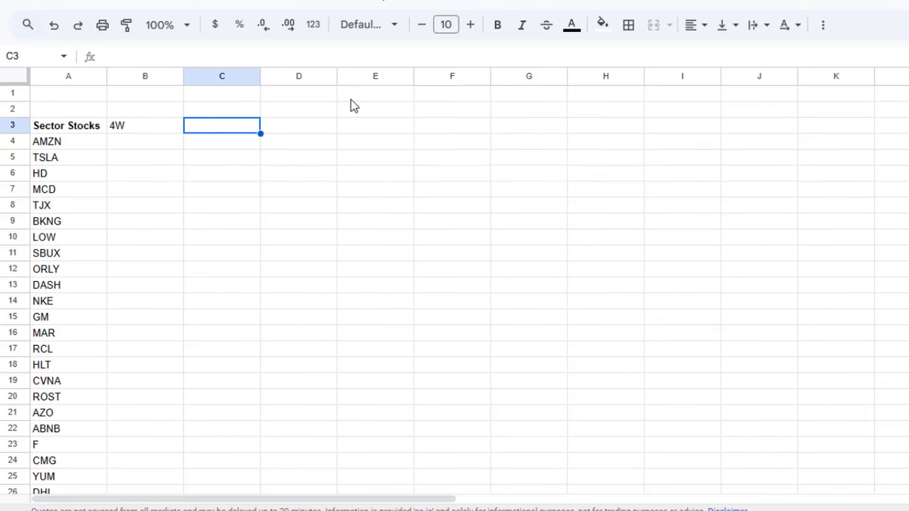
{"action": "key", "text": "Left"}
{"action": "type", "text": "8W"}
{"action": "key", "text": "Tab"}
{"action": "type", "text": "4W"}
{"action": "key", "text": "Tab"}
{"action": "type", "text": "1W"}
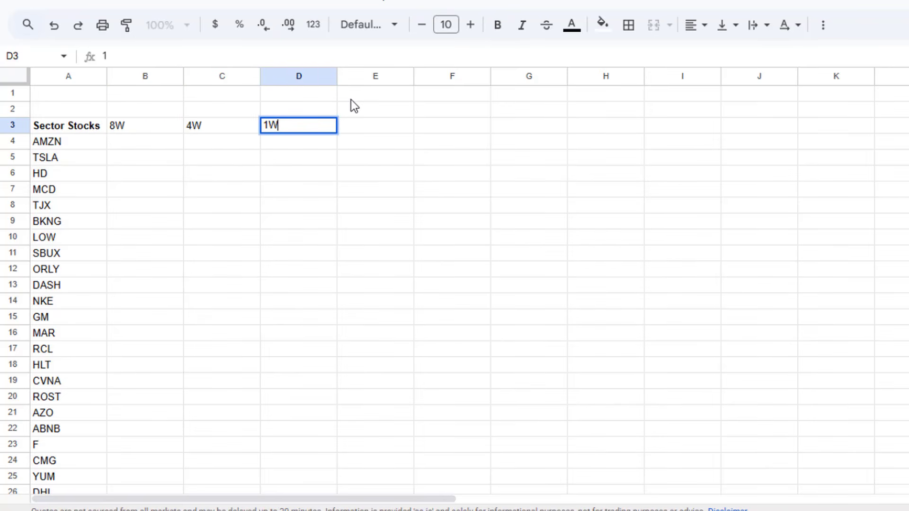
{"action": "key", "text": "Return"}
Step: Centre the contents of columns B through D horizontally
{"action": "left_click_drag", "start_coordinate": [145, 76], "coordinate": [264, 77]}
{"action": "left_click", "coordinate": [695, 25]}
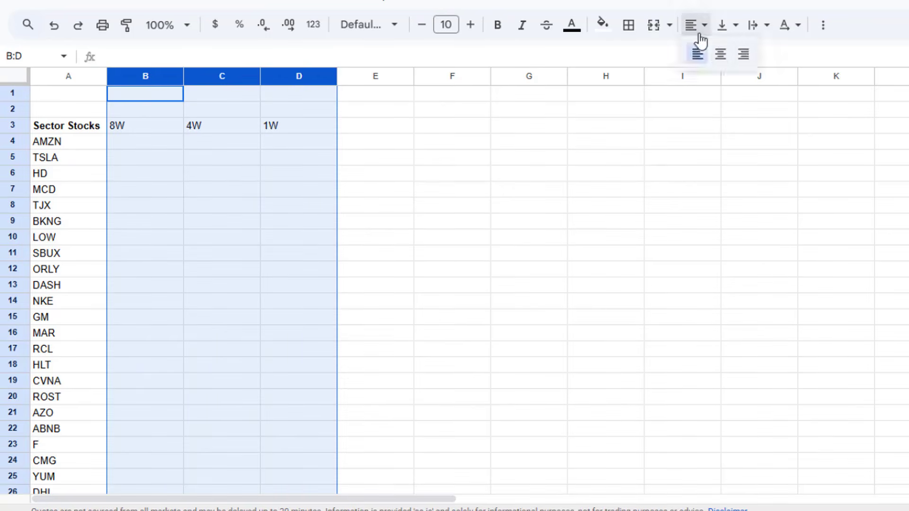
{"action": "left_click", "coordinate": [718, 56]}
Step: Begin a GOOGLEFINANCE formula in B4 with the AMZN ticker cell A4 as ticker and "price" as attribute
{"action": "left_click", "coordinate": [161, 146]}
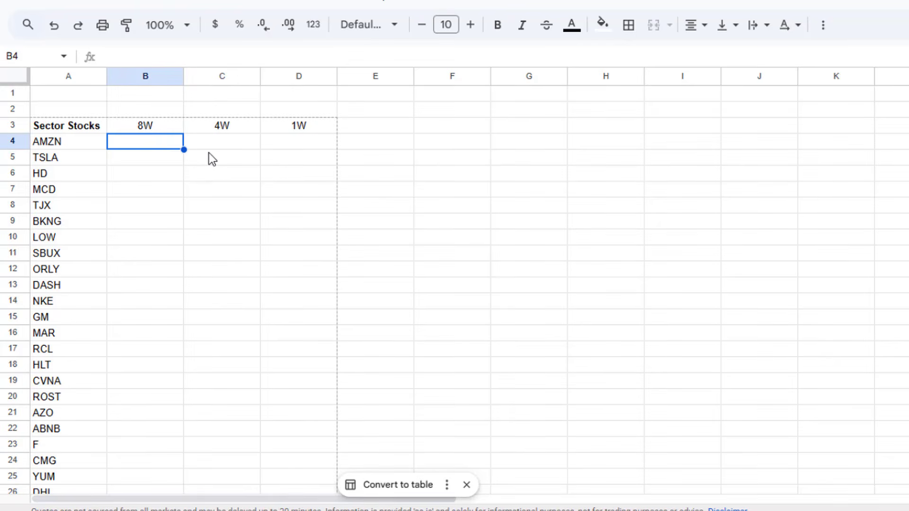
{"action": "type", "text": "=GOO"}
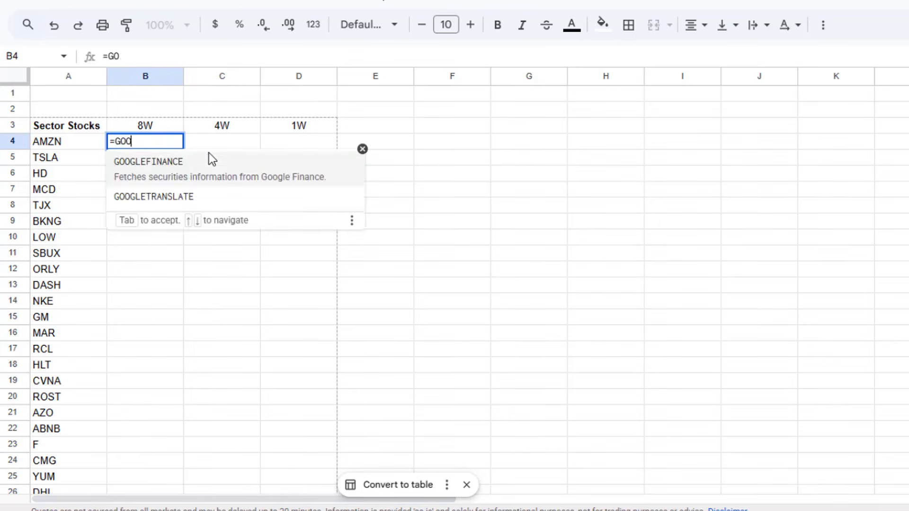
{"action": "key", "text": "Tab"}
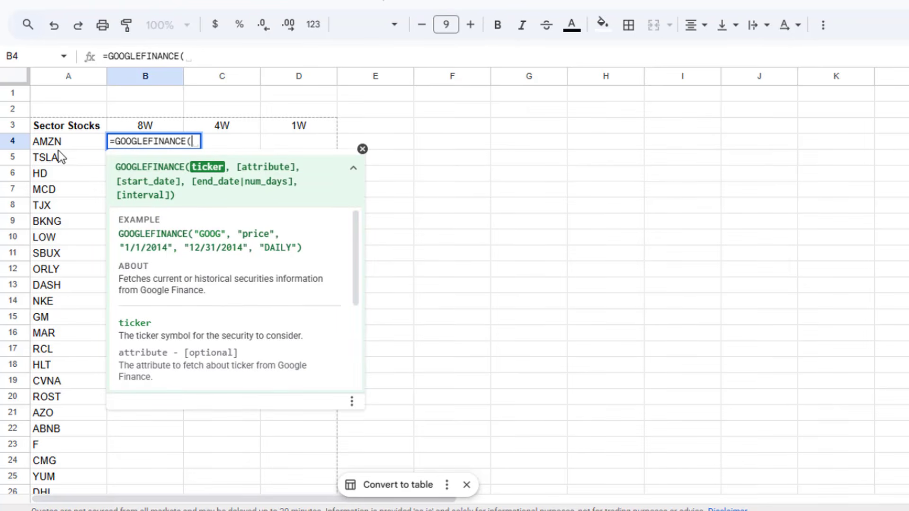
{"action": "left_click", "coordinate": [70, 146]}
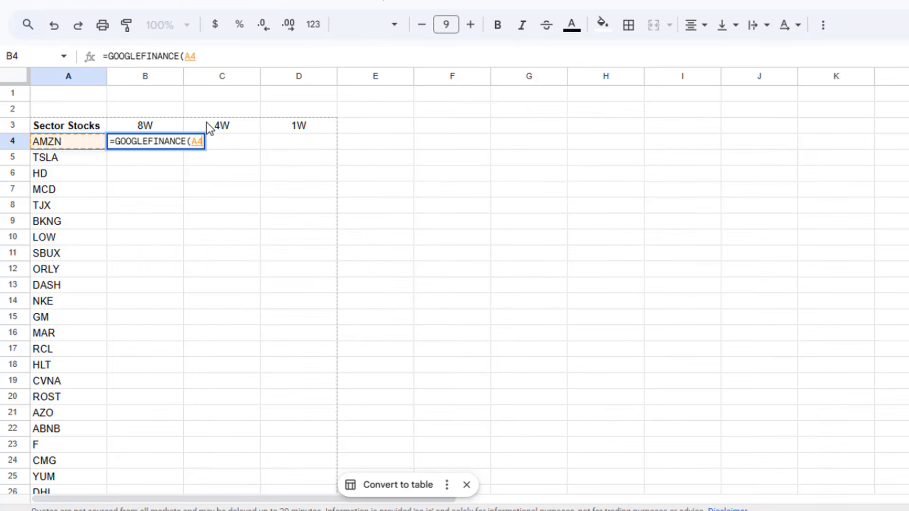
{"action": "type", "text": ","}
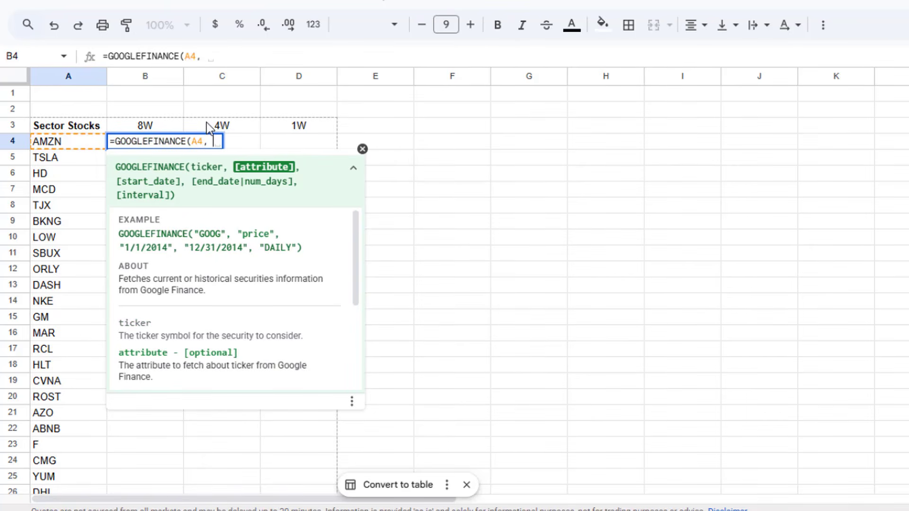
{"action": "type", "text": " \"price\""}
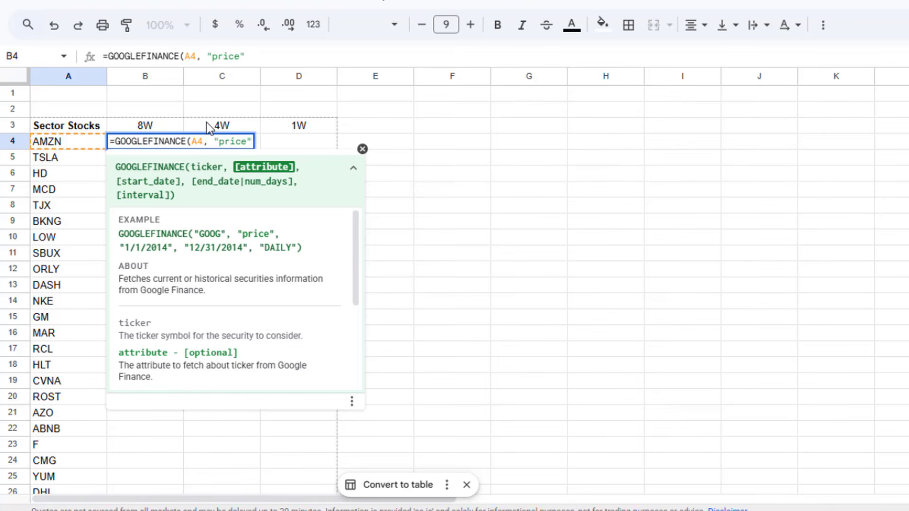
{"action": "type", "text": ","}
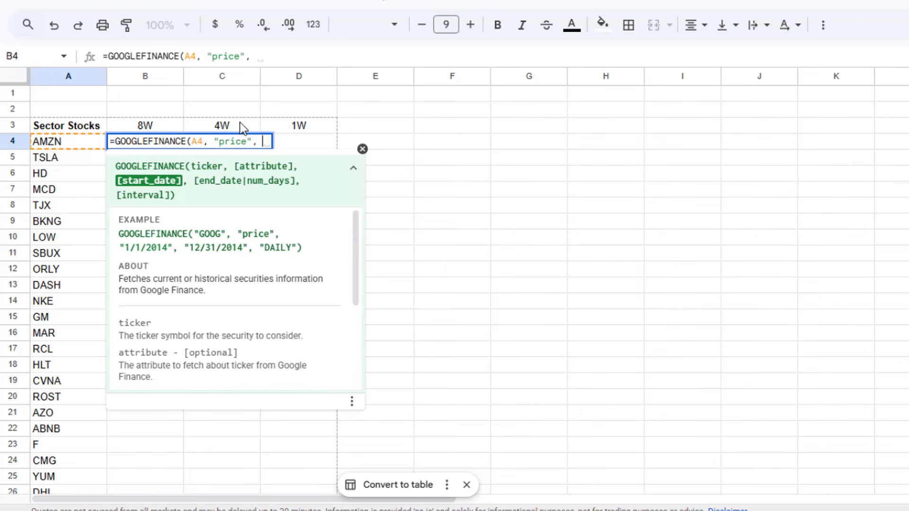
Step: Give the GOOGLEFINANCE formula the start date WORKDAY(TODAY(), -40) and check the date it evaluates to
{"action": "type", "text": "WEEK"}
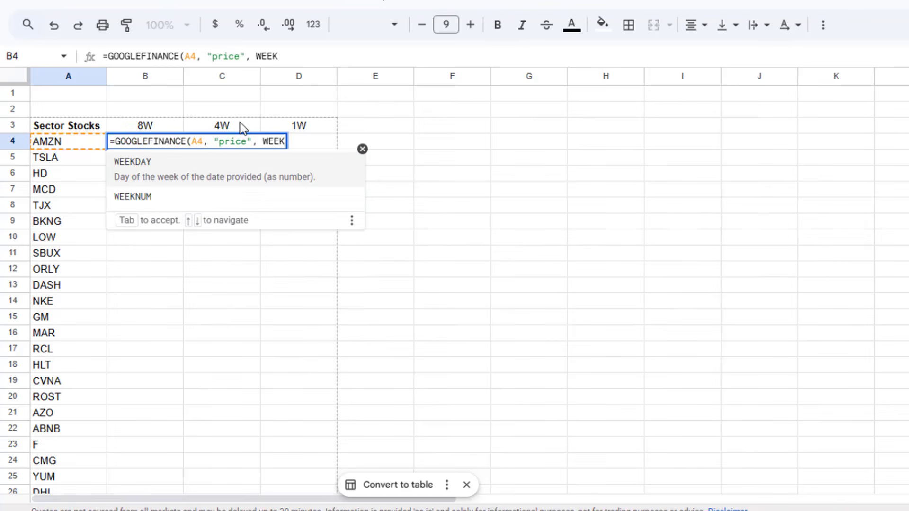
{"action": "key", "text": "BackSpace"}
{"action": "left_click_drag", "start_coordinate": [269, 141], "coordinate": [281, 142]}
{"action": "type", "text": "OR"}
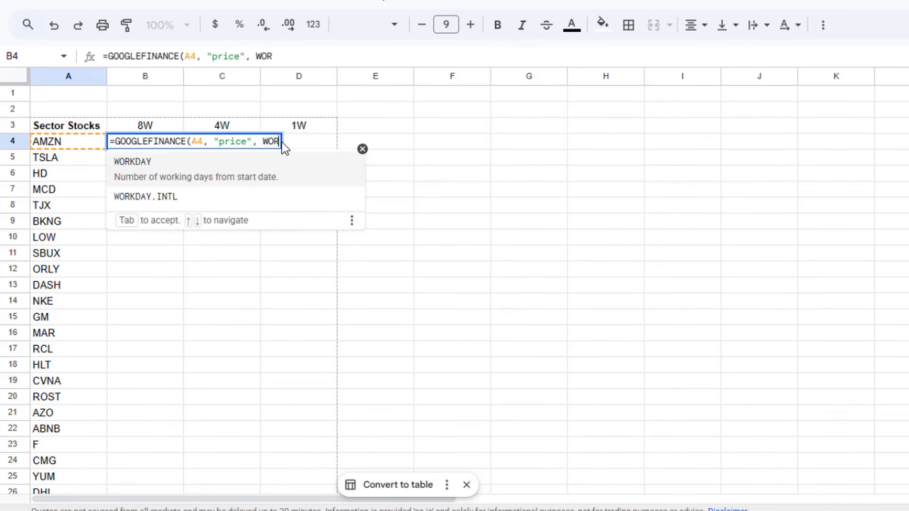
{"action": "key", "text": "Tab"}
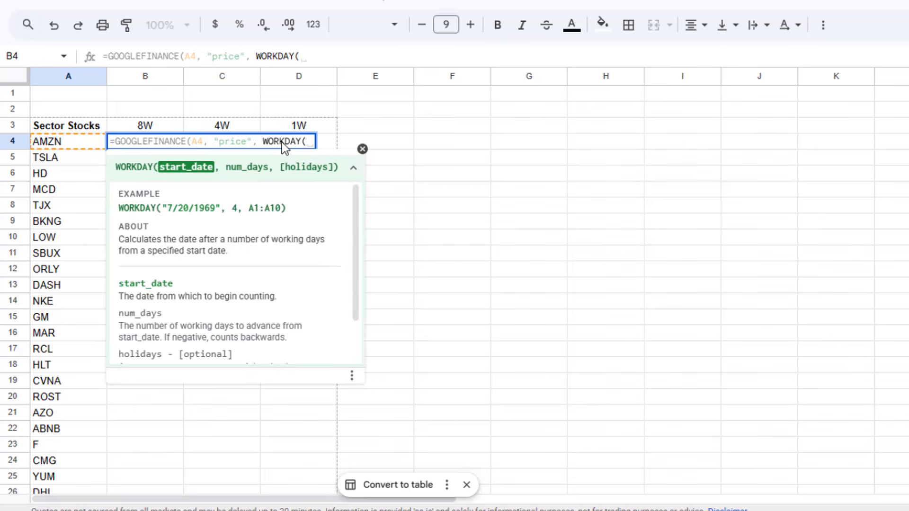
{"action": "type", "text": "TODAY()"}
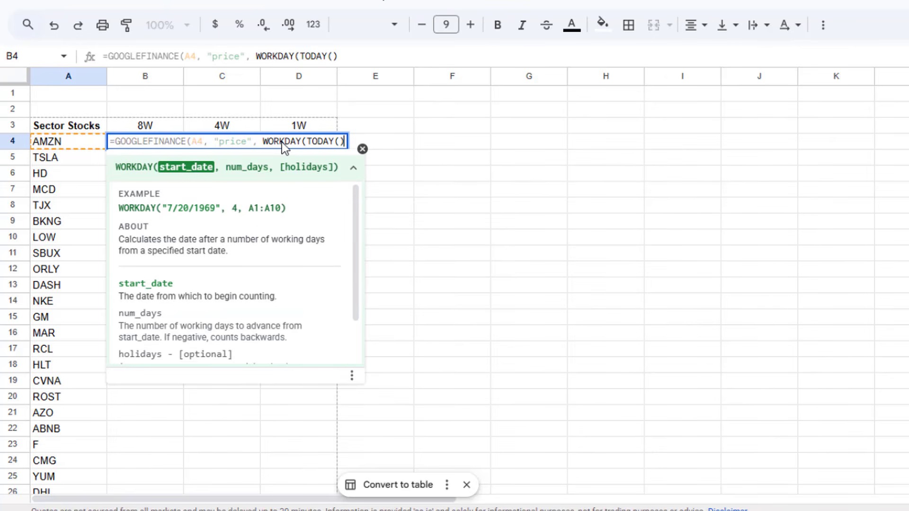
{"action": "type", "text": ","}
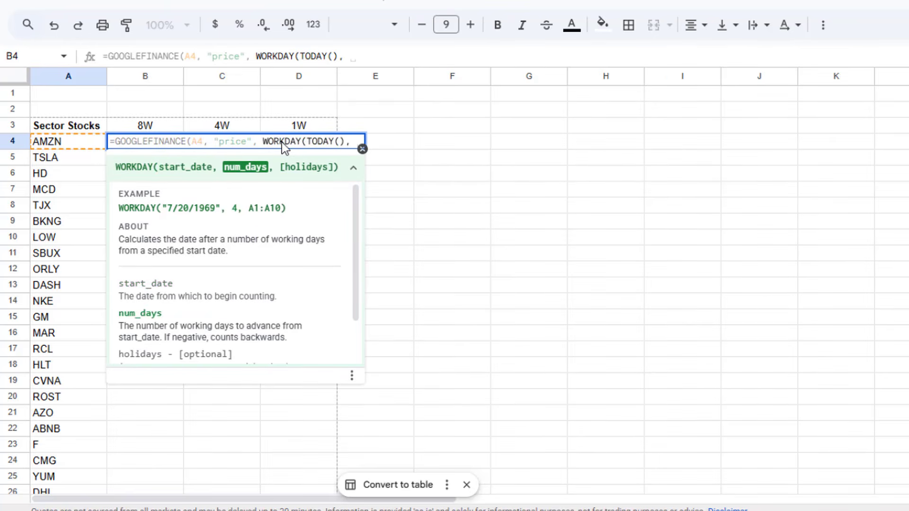
{"action": "type", "text": " -40)"}
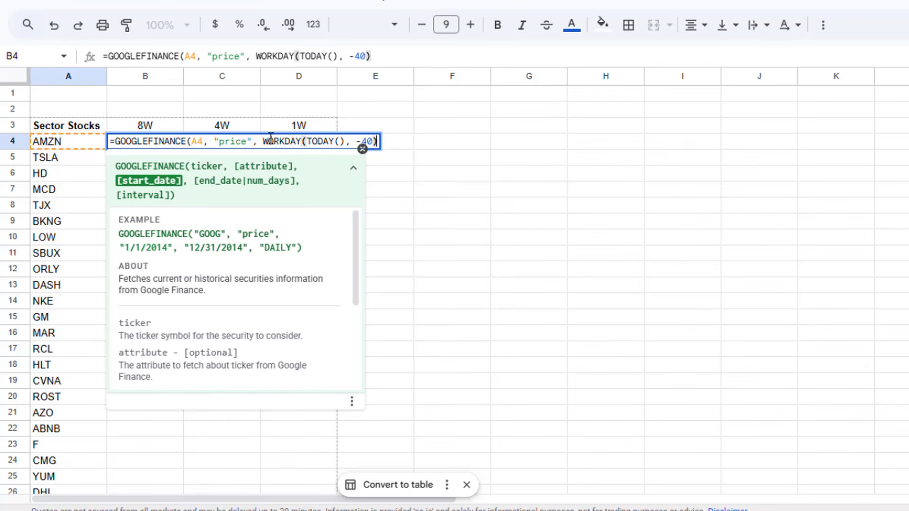
{"action": "left_click_drag", "start_coordinate": [263, 141], "coordinate": [382, 142]}
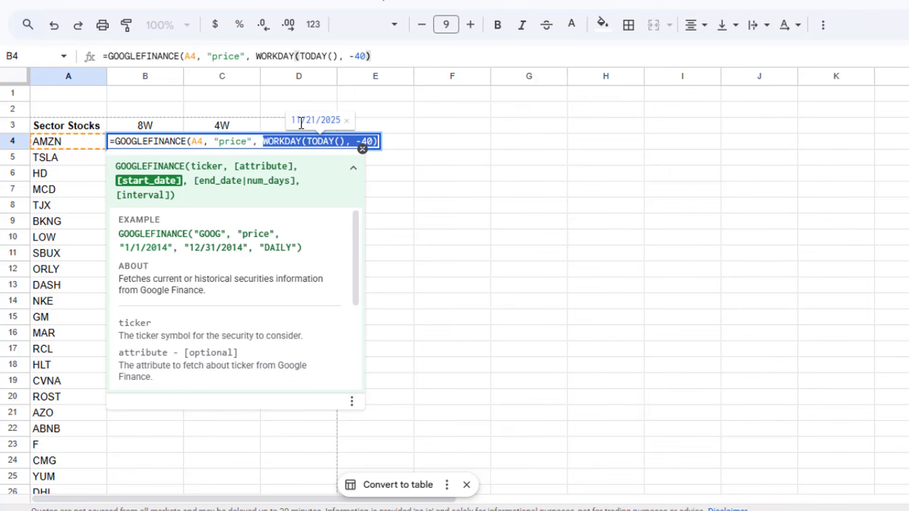
{"action": "left_click", "coordinate": [378, 143]}
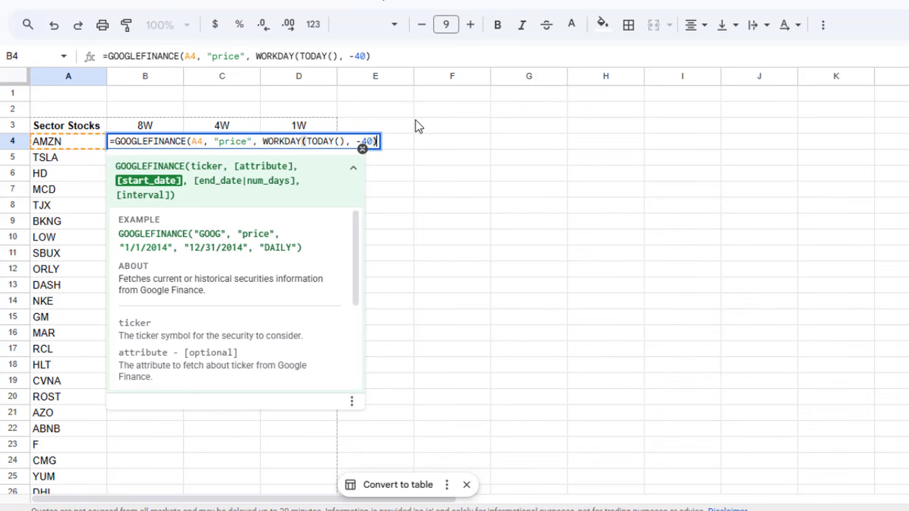
Step: Complete the B4 formula with TODAY() as end date and "DAILY" as interval, enter it and inspect the returned dates and closing prices
{"action": "type", "text": ", "}
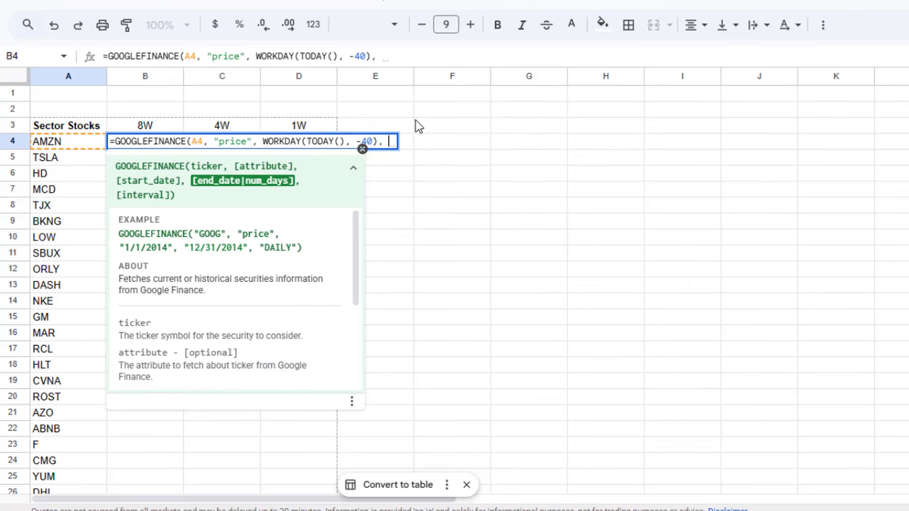
{"action": "type", "text": "TODA"}
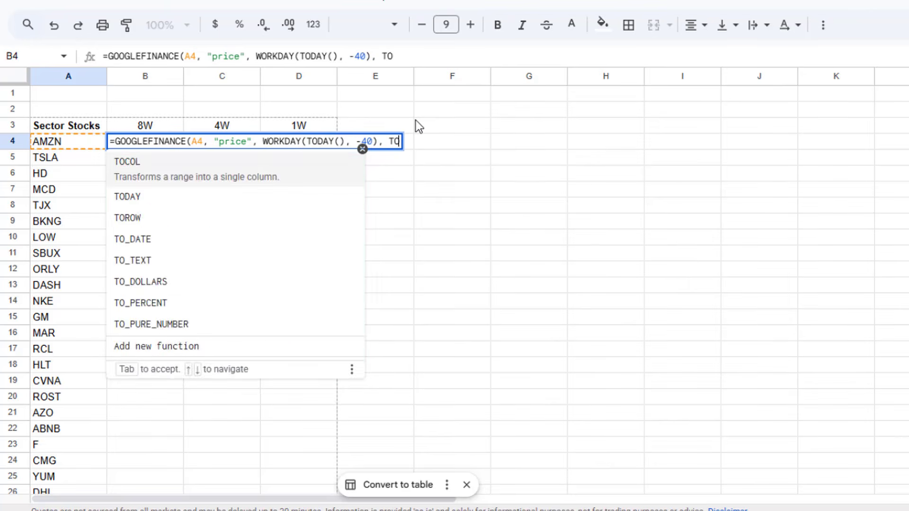
{"action": "type", "text": "Y"}
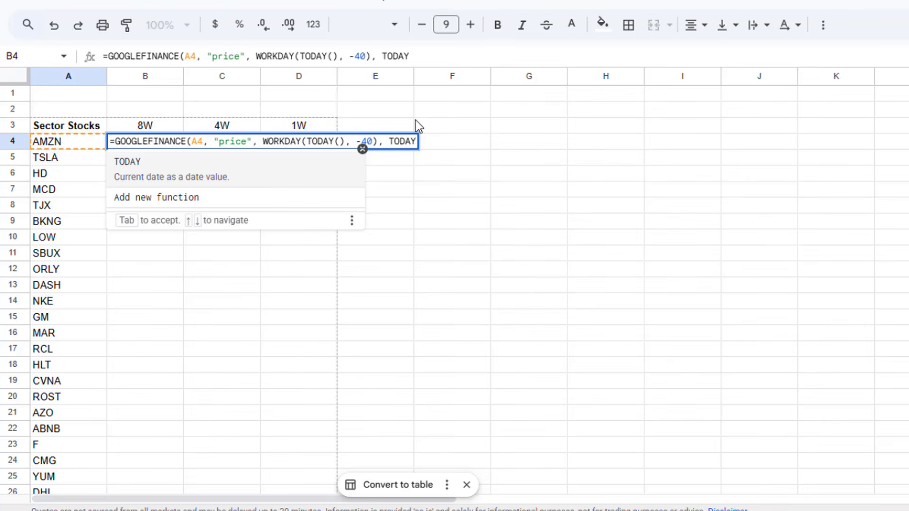
{"action": "type", "text": "()"}
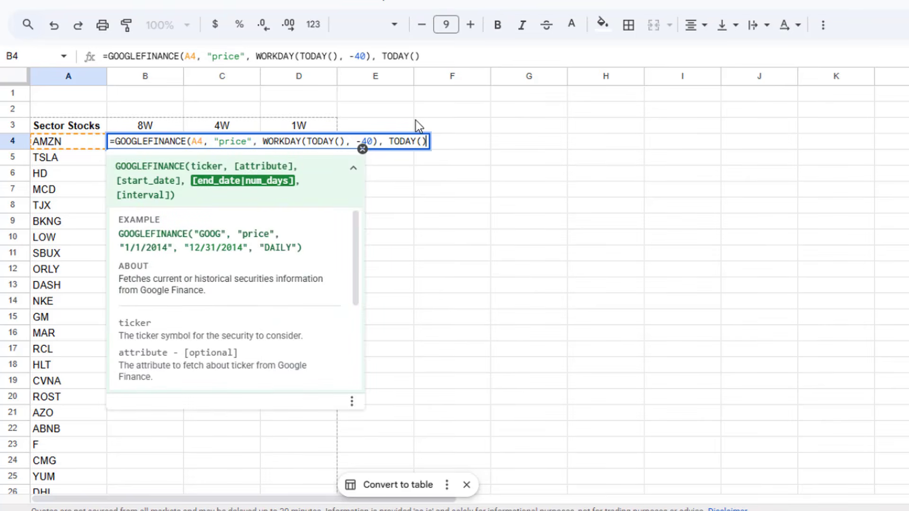
{"action": "type", "text": ", "}
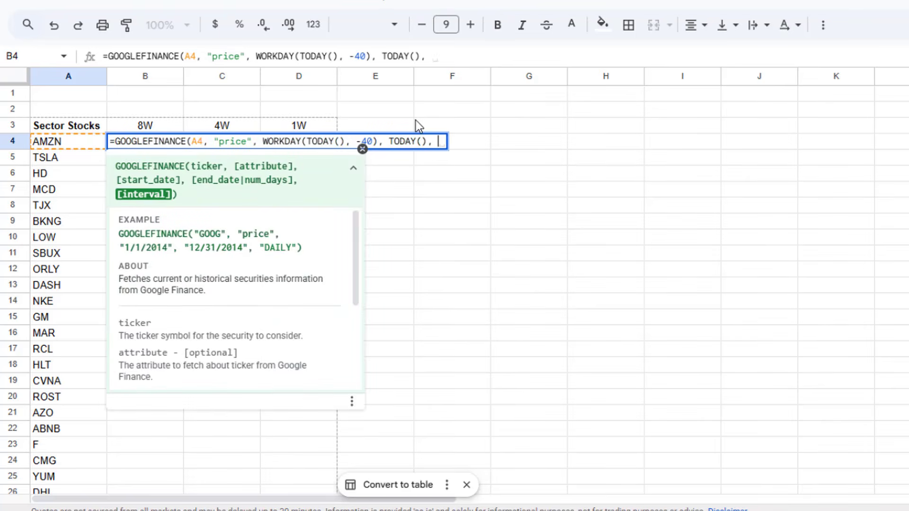
{"action": "type", "text": "\"DAILY\")"}
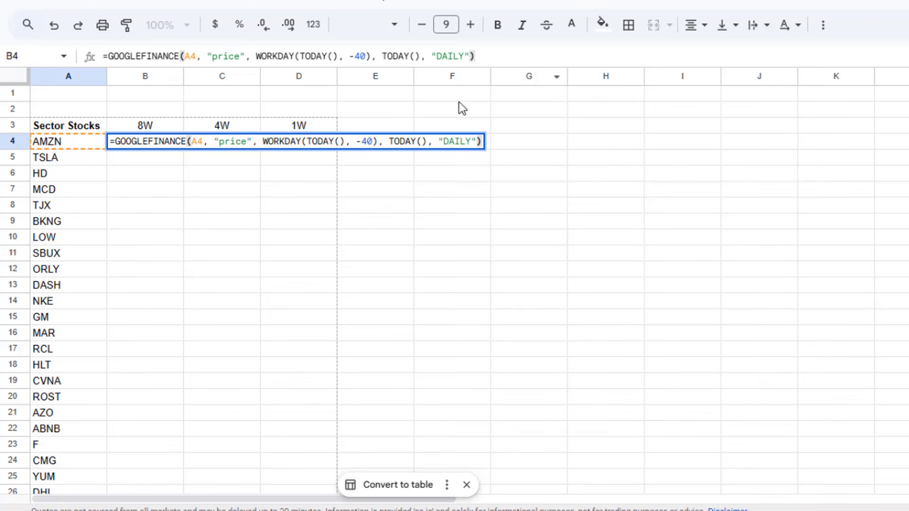
{"action": "left_click", "coordinate": [501, 57]}
{"action": "key", "text": "Return"}
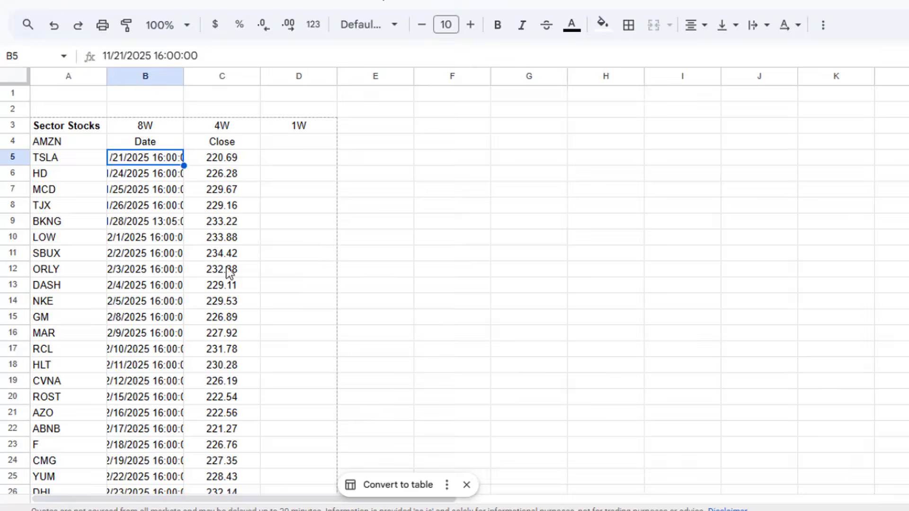
{"action": "left_click_drag", "start_coordinate": [144, 142], "coordinate": [151, 191]}
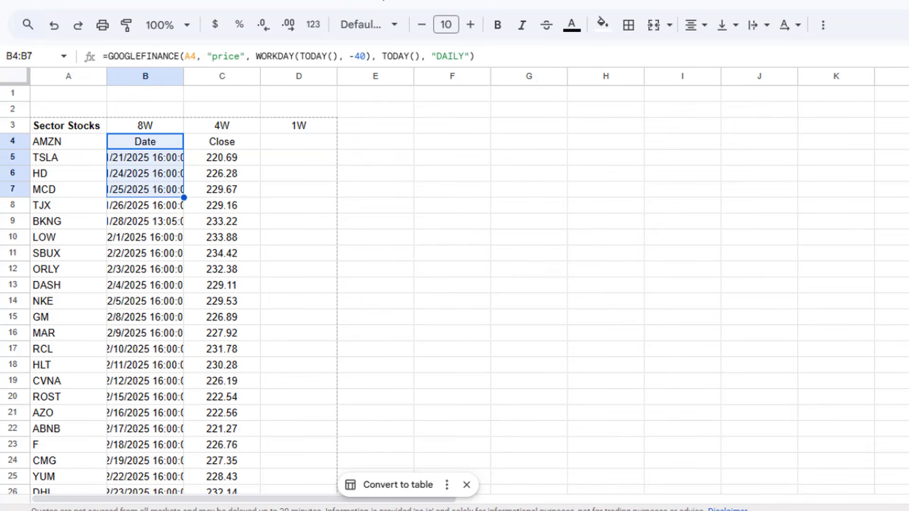
{"action": "left_click", "coordinate": [189, 221]}
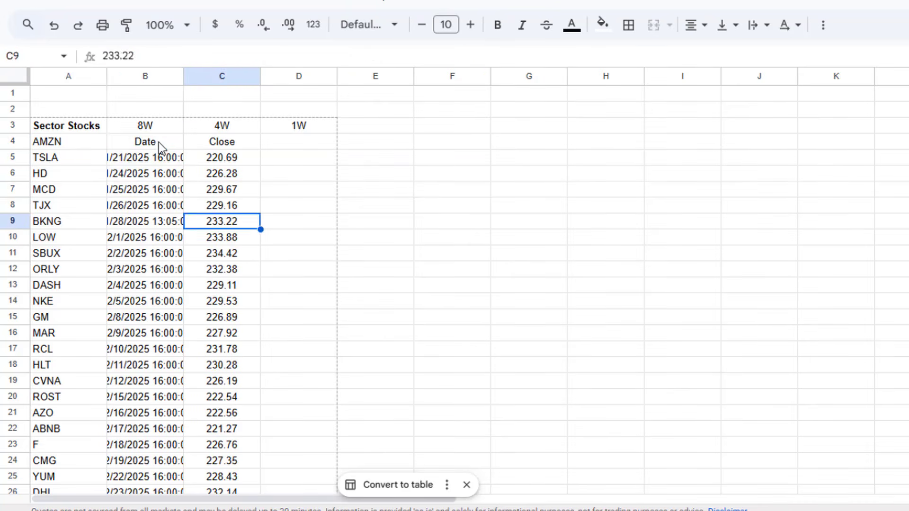
Step: Widen column B to fit the full dates and times, and check the first returned date and closing price
{"action": "left_click_drag", "start_coordinate": [160, 142], "coordinate": [190, 179]}
{"action": "left_click", "coordinate": [173, 194]}
{"action": "left_click", "coordinate": [173, 161]}
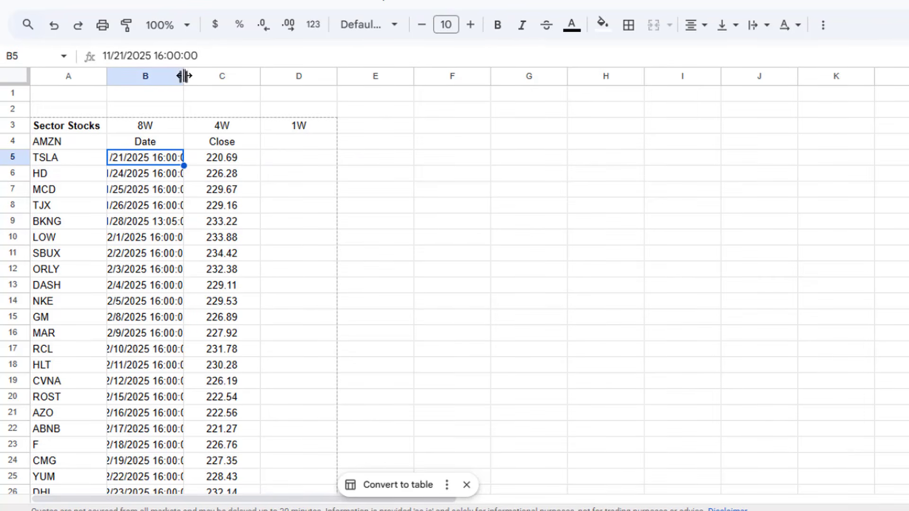
{"action": "left_click_drag", "start_coordinate": [184, 76], "coordinate": [226, 76]}
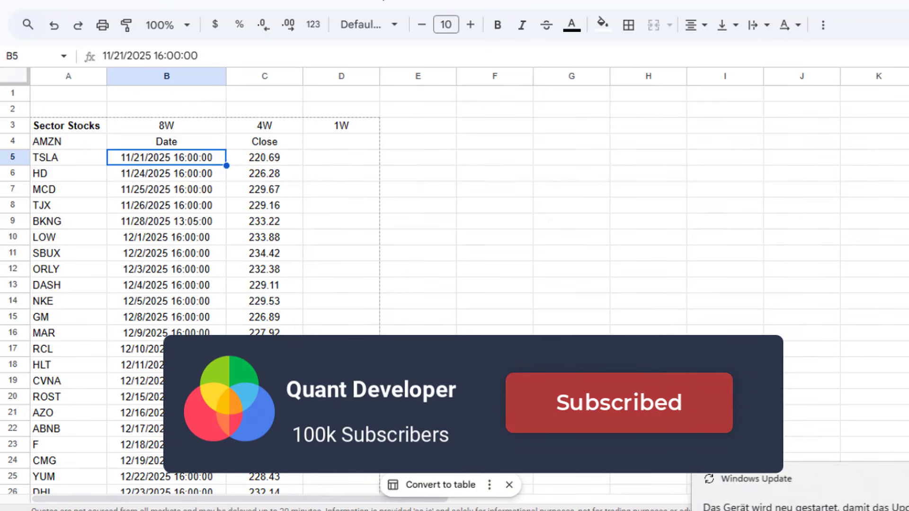
{"action": "left_click", "coordinate": [267, 160]}
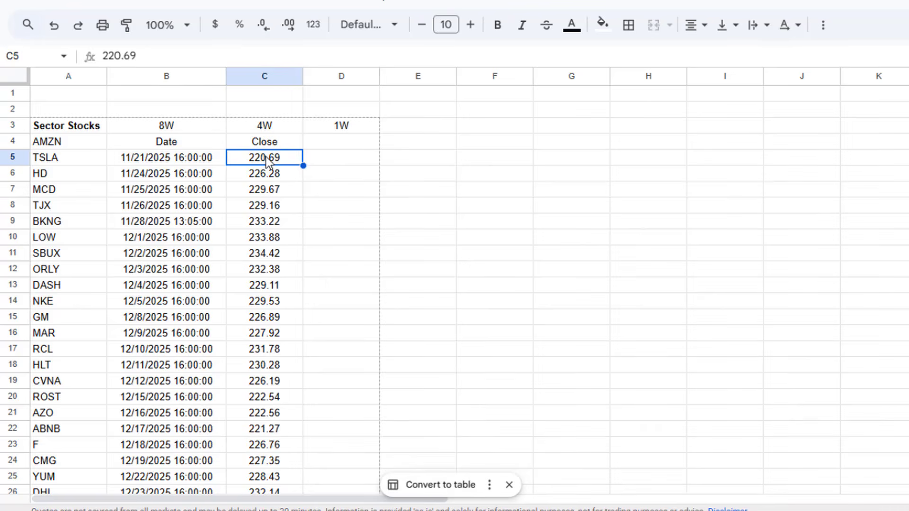
Step: Wrap the GOOGLEFINANCE formula in B4 in INDEX with row 2 and column 2 to return only the first closing price
{"action": "left_click", "coordinate": [195, 146]}
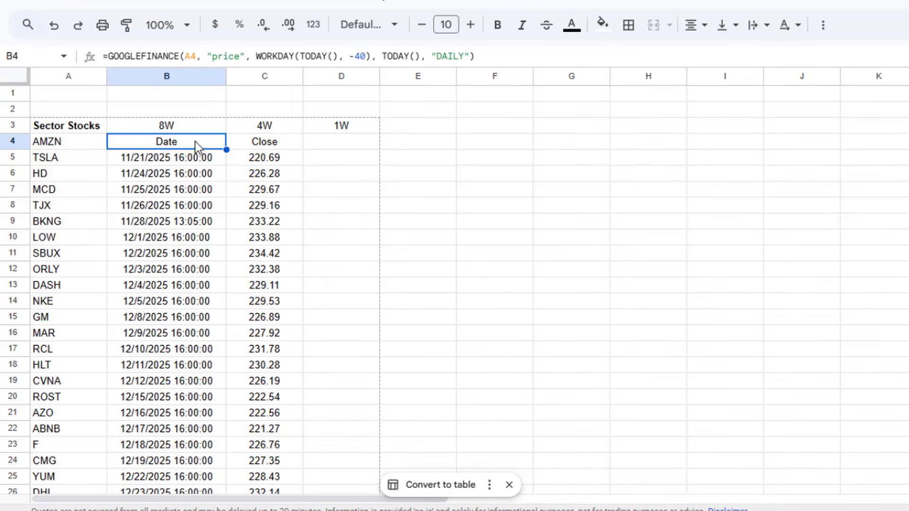
{"action": "left_click", "coordinate": [109, 56]}
{"action": "type", "text": "IND"}
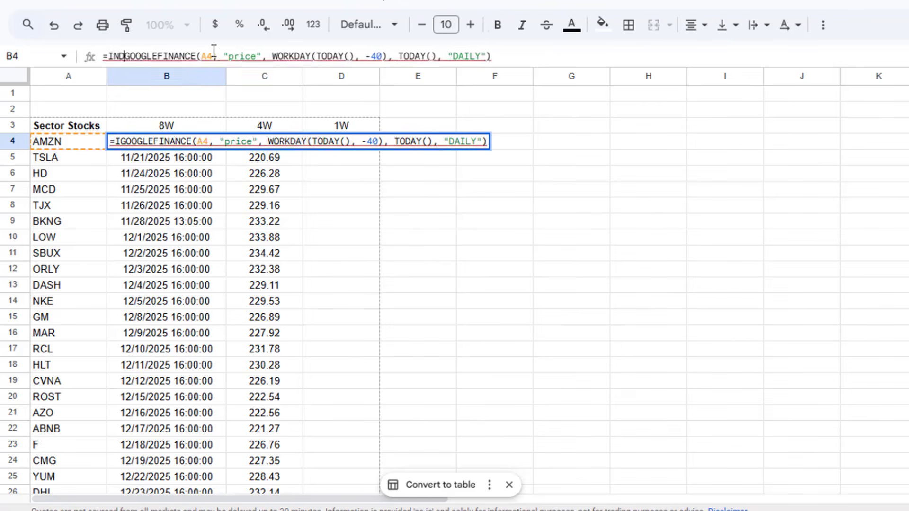
{"action": "type", "text": "EX("}
{"action": "key", "text": "End"}
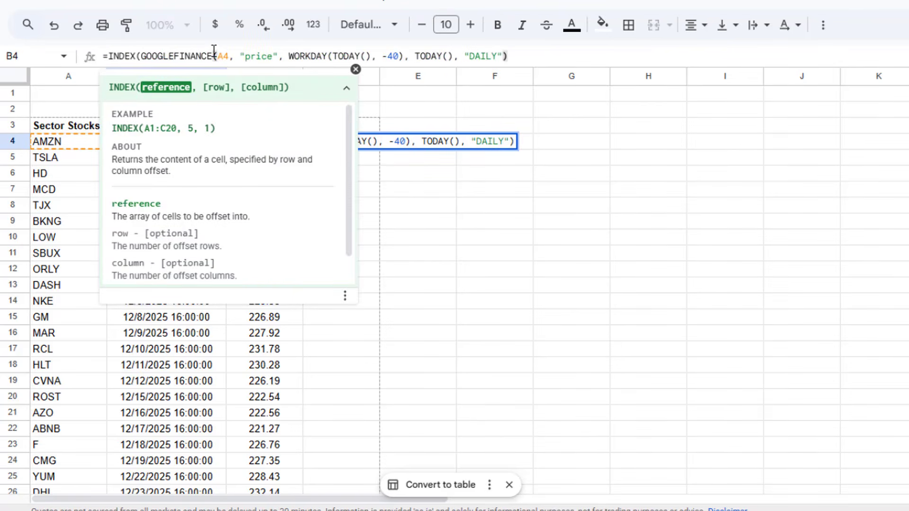
{"action": "type", "text": ","}
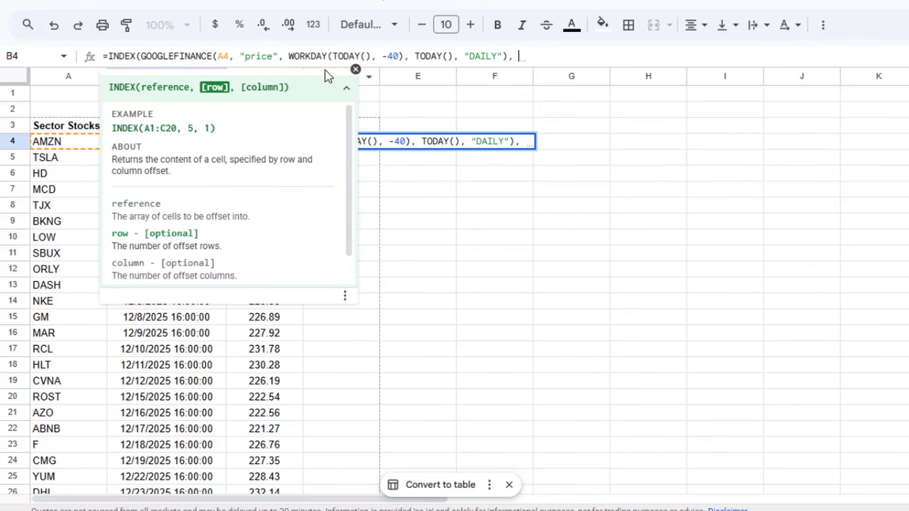
{"action": "left_click", "coordinate": [355, 71]}
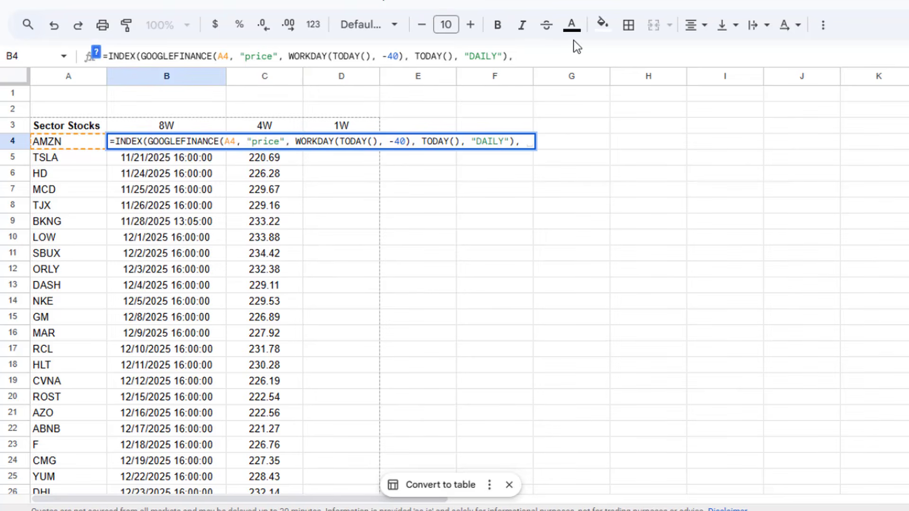
{"action": "type", "text": "2, 2)"}
{"action": "key", "text": "Return"}
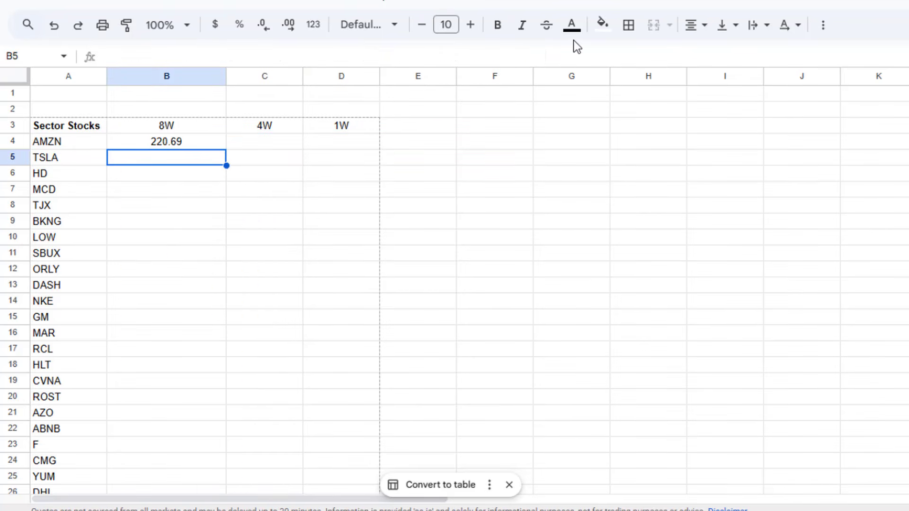
Step: Copy the B4 formula text into the 4W cell C4 and set its WORKDAY offset to -20
{"action": "left_click", "coordinate": [165, 140]}
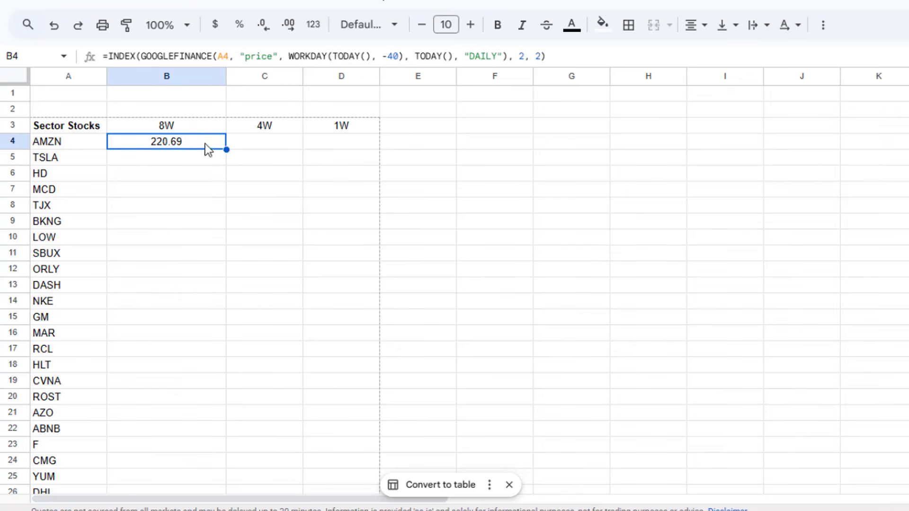
{"action": "left_click", "coordinate": [290, 54]}
{"action": "key", "text": "ctrl+a"}
{"action": "key", "text": "ctrl+c"}
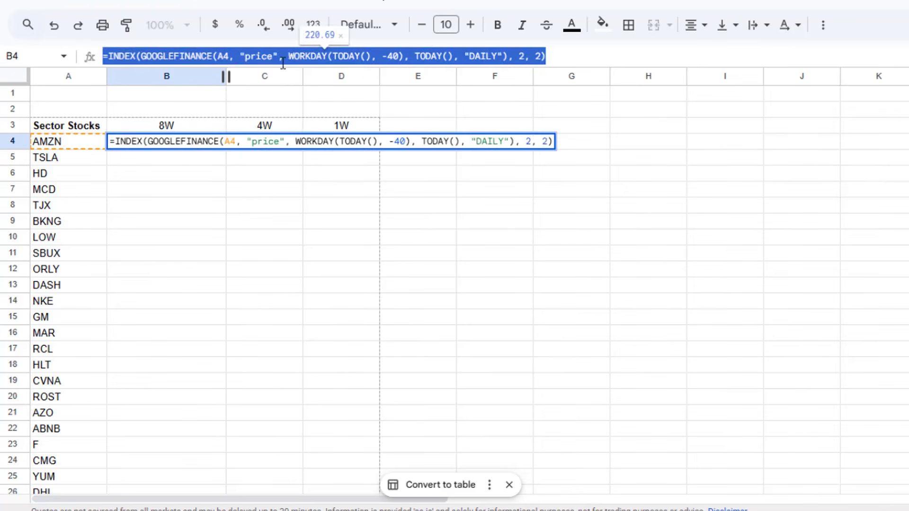
{"action": "key", "text": "Escape"}
{"action": "left_click", "coordinate": [249, 140]}
{"action": "key", "text": "ctrl+v"}
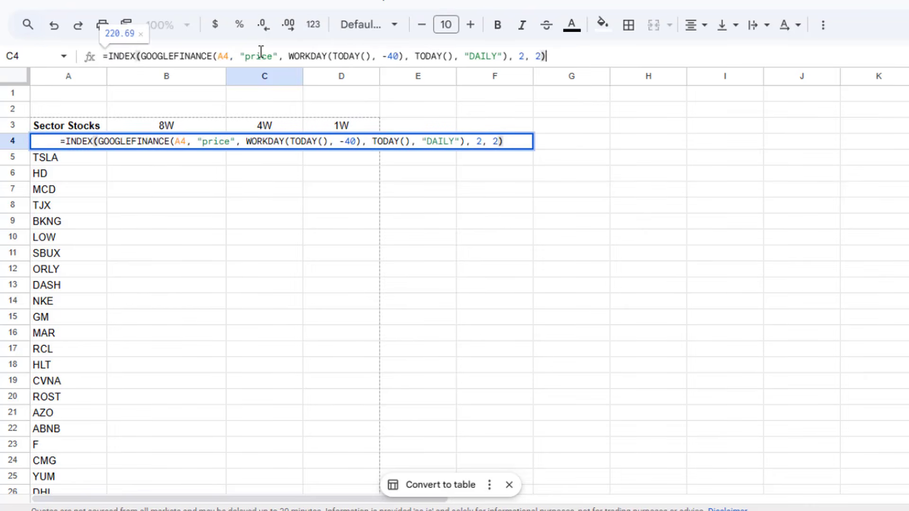
{"action": "left_click_drag", "start_coordinate": [392, 57], "coordinate": [387, 56]}
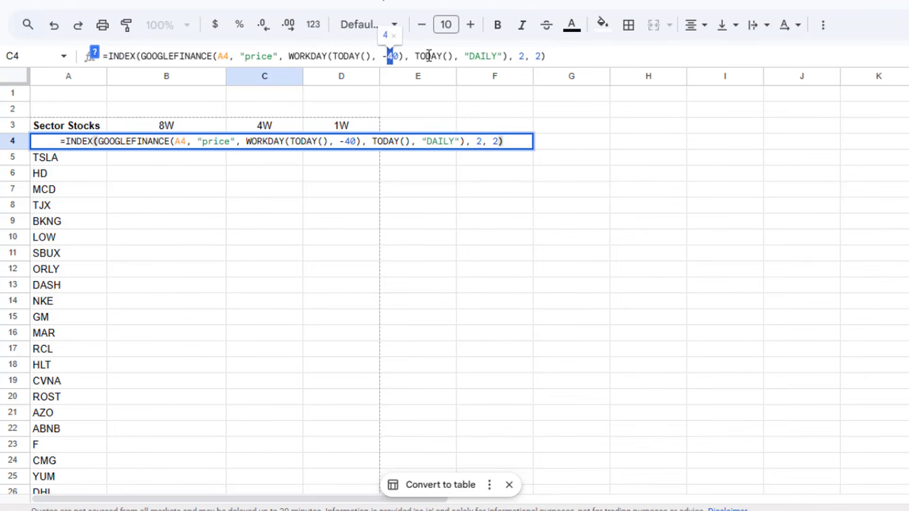
{"action": "type", "text": "2"}
{"action": "key", "text": "Return"}
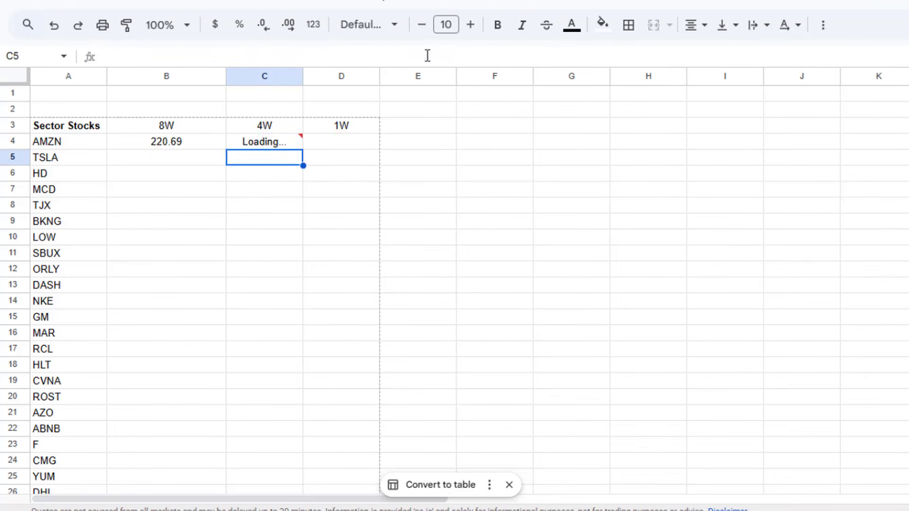
Step: Put the same INDEX formula into the 1W cell D4 with a WORKDAY offset of -5
{"action": "key", "text": "Up"}
{"action": "key", "text": "Right"}
{"action": "left_click", "coordinate": [250, 237]}
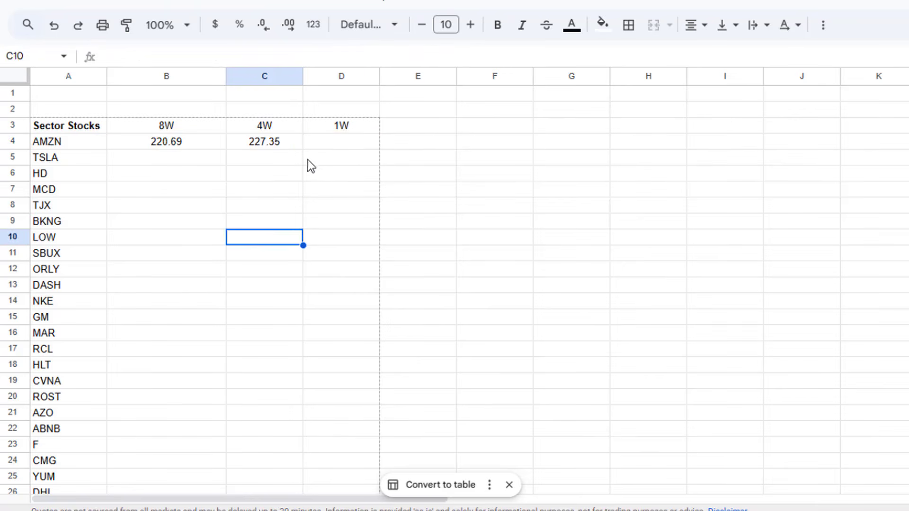
{"action": "left_click", "coordinate": [318, 156]}
{"action": "left_click", "coordinate": [319, 144]}
{"action": "left_click", "coordinate": [244, 55]}
{"action": "key", "text": "ctrl+v"}
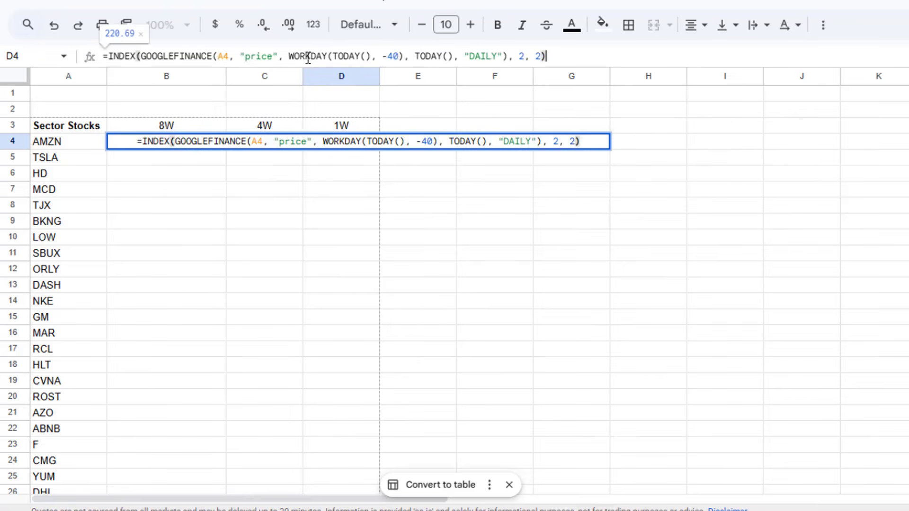
{"action": "double_click", "coordinate": [391, 56]}
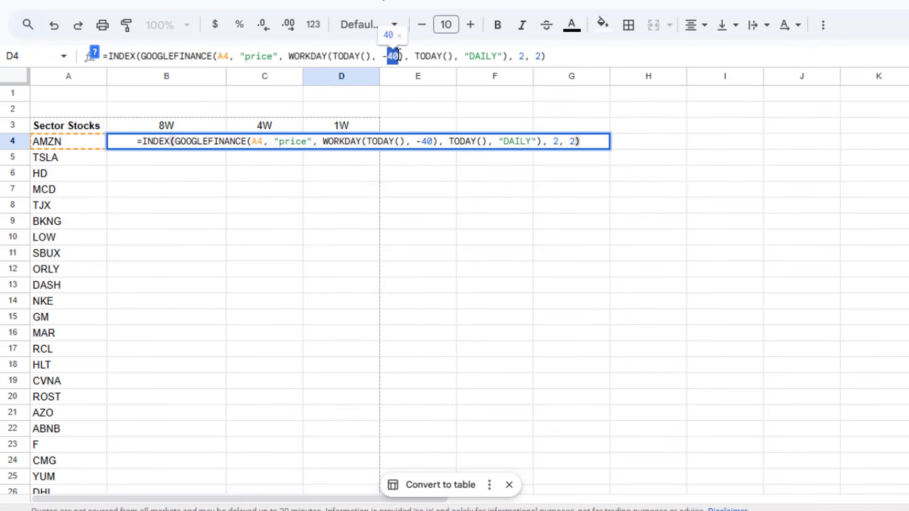
{"action": "type", "text": "7"}
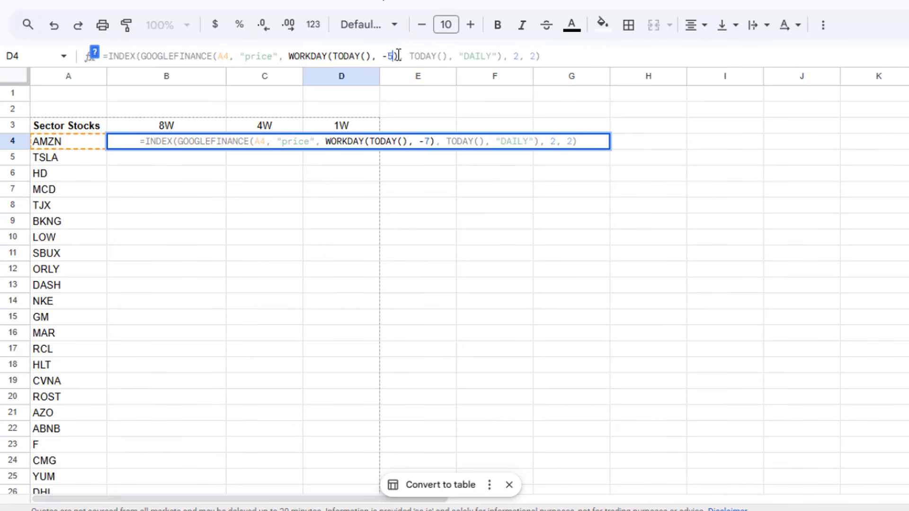
{"action": "key", "text": "Return"}
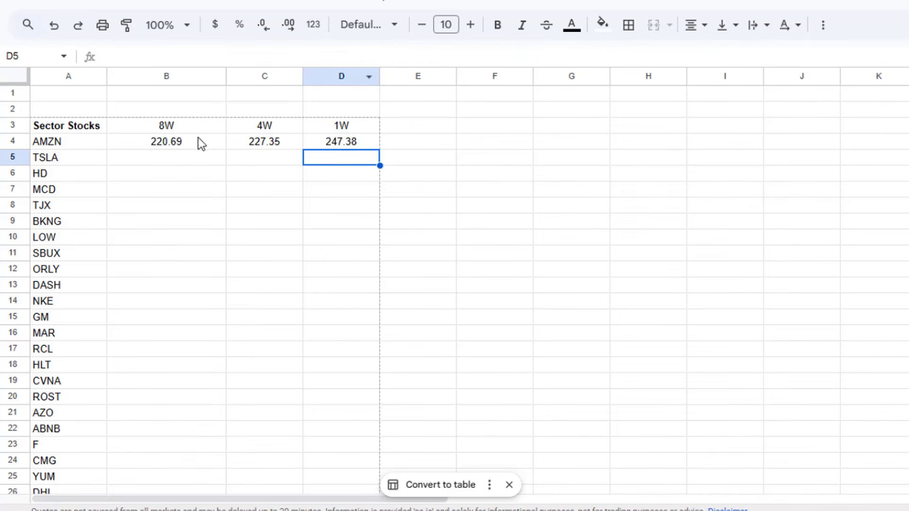
Step: Insert an empty column between the ticker column and the 8W column
{"action": "left_click", "coordinate": [143, 77]}
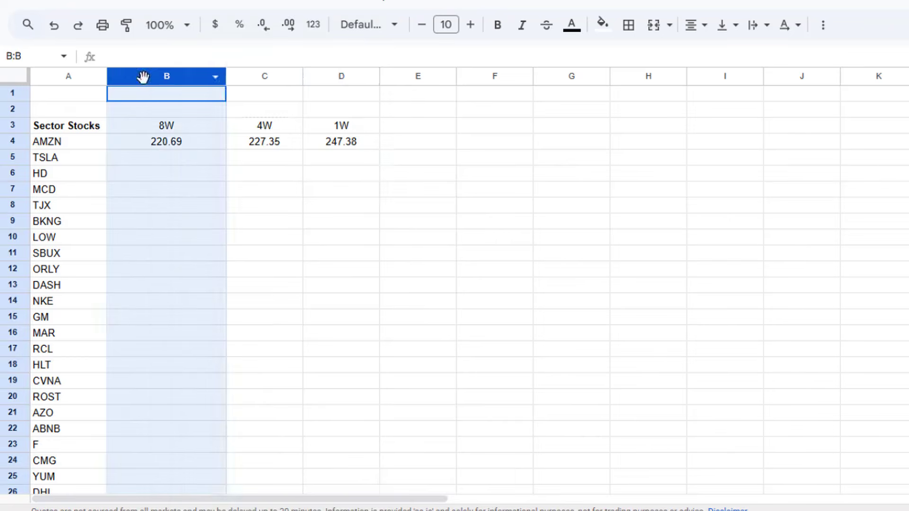
{"action": "right_click", "coordinate": [143, 77]}
{"action": "left_click", "coordinate": [204, 160]}
Step: Enter the header "Last Price" in cell B3 of the new column
{"action": "left_click", "coordinate": [199, 126]}
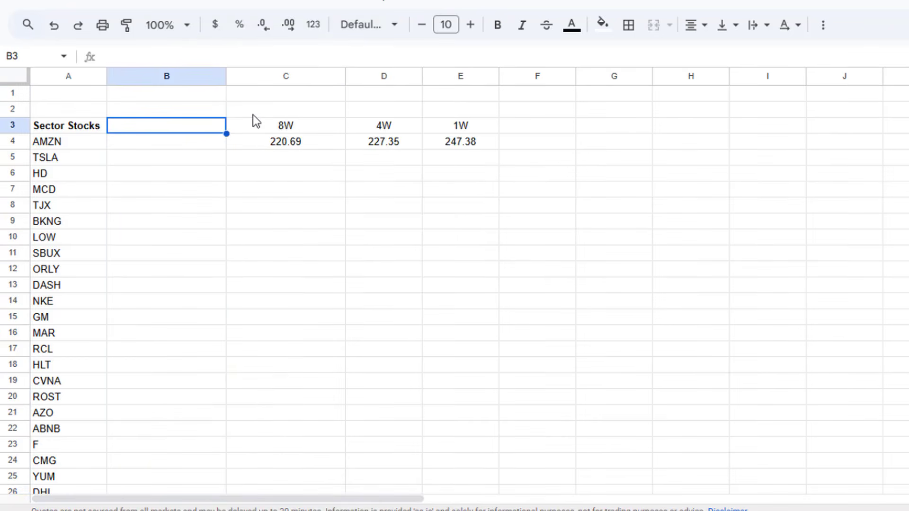
{"action": "type", "text": "TODAYS"}
{"action": "key", "text": "BackSpace"}
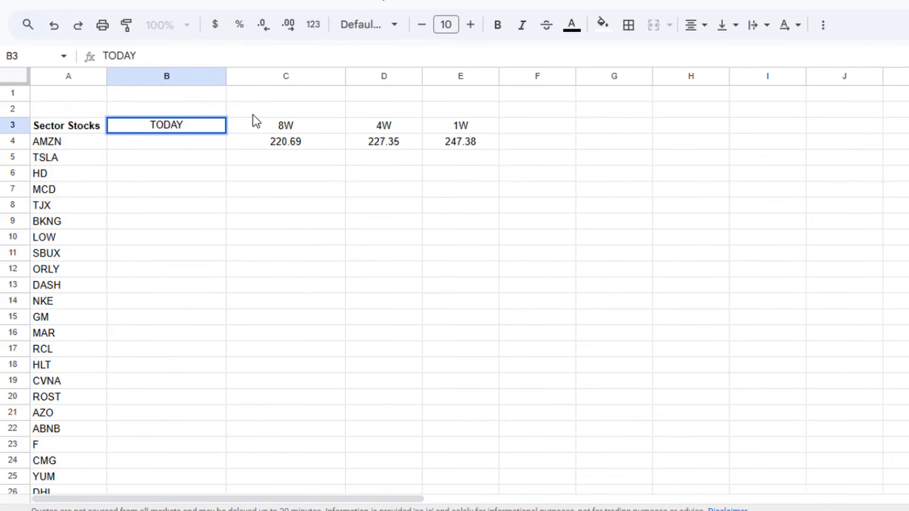
{"action": "key", "text": "BackSpace"}
{"action": "key", "text": "BackSpace"}
{"action": "key", "text": "BackSpace"}
{"action": "key", "text": "BackSpace"}
{"action": "key", "text": "BackSpace"}
{"action": "type", "text": "Last Pr"}
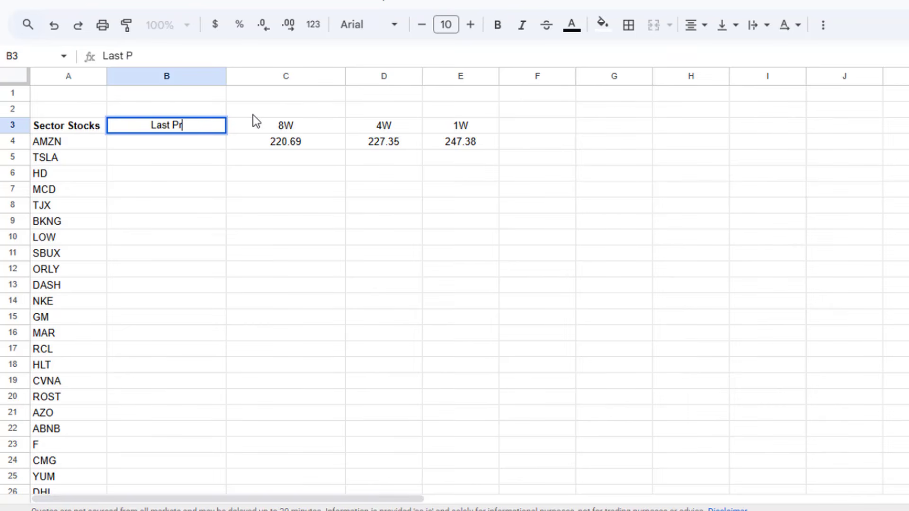
{"action": "type", "text": "ice"}
{"action": "key", "text": "Return"}
Step: Enter =GOOGLEFINANCE(A4, "price") in B4 to get AMZN's last price
{"action": "type", "text": "=ST"}
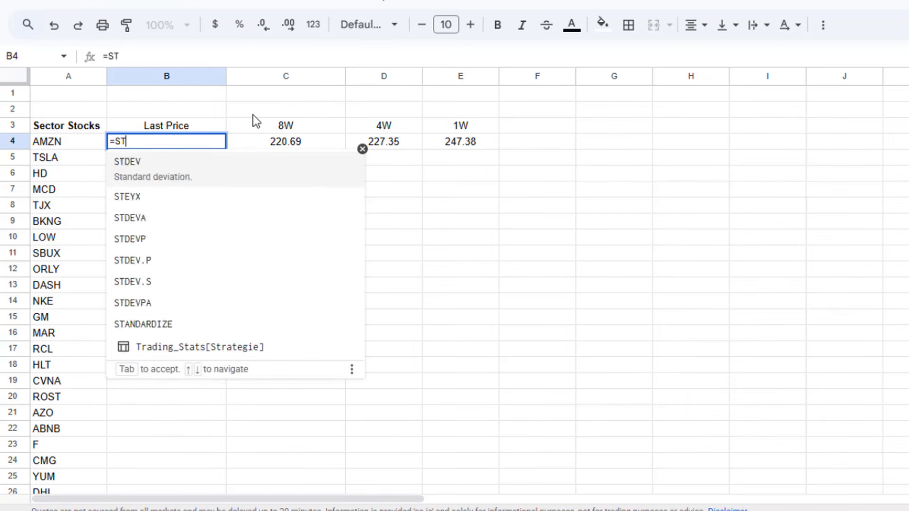
{"action": "key", "text": "BackSpace"}
{"action": "key", "text": "BackSpace"}
{"action": "type", "text": "GOg"}
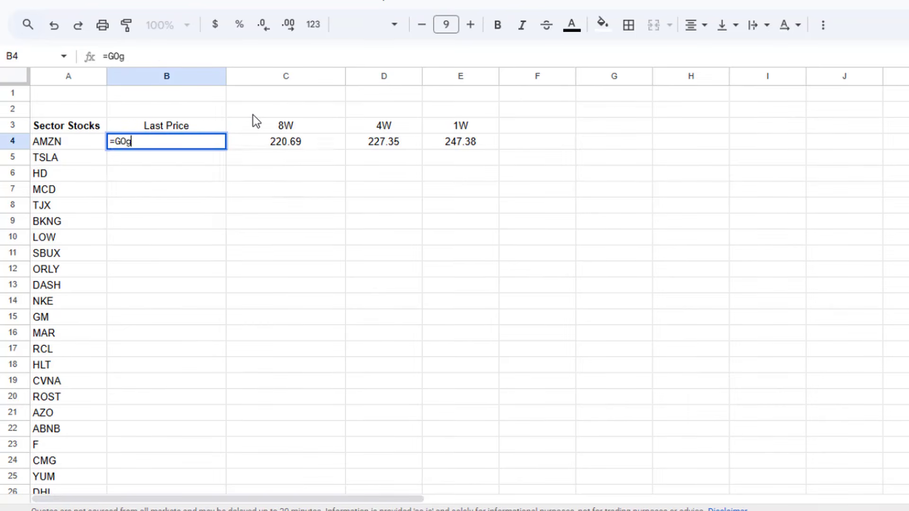
{"action": "key", "text": "Tab"}
{"action": "key", "text": "Left"}
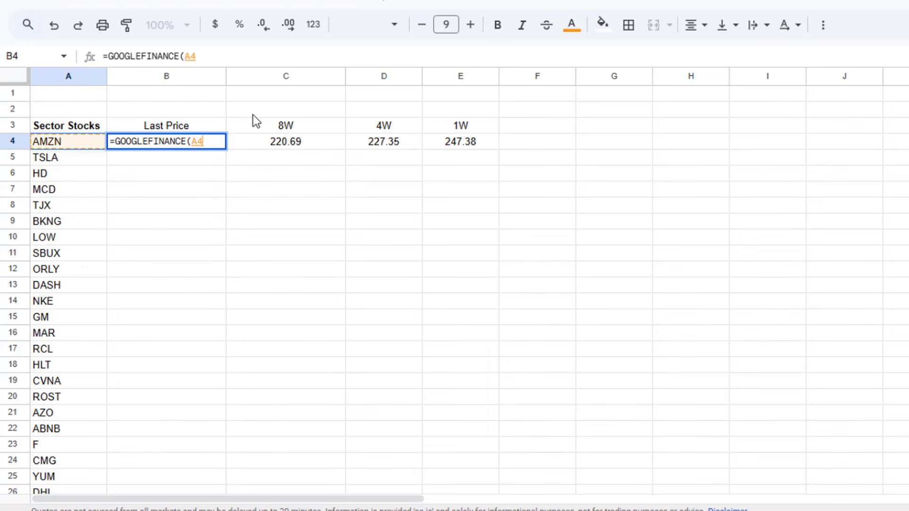
{"action": "type", "text": ", \"price\")"}
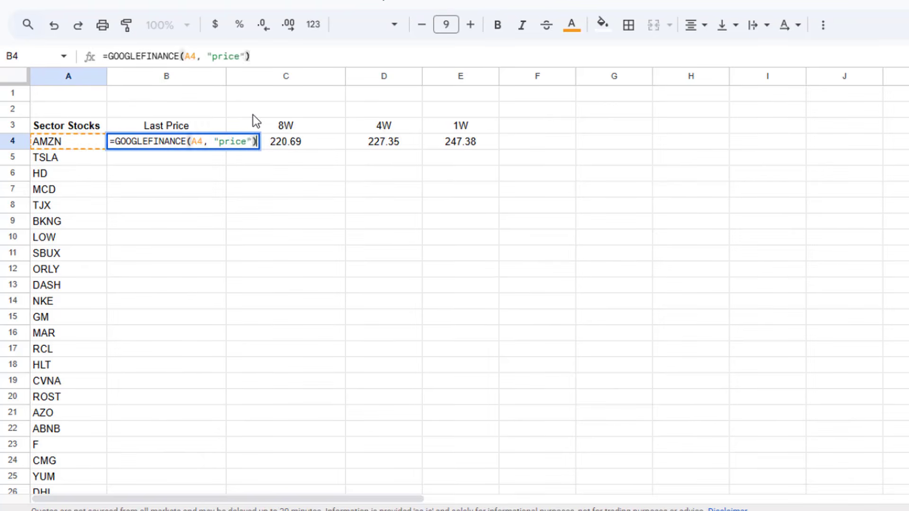
{"action": "key", "text": "Return"}
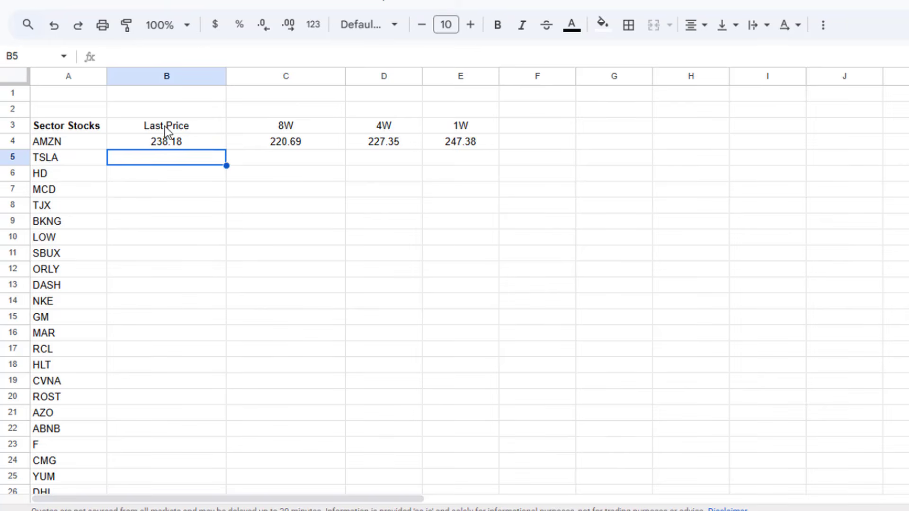
Step: Make the headers in B3:E3 bold, and select the AMZN 8W cell C4
{"action": "left_click_drag", "start_coordinate": [166, 126], "coordinate": [450, 126]}
{"action": "left_click", "coordinate": [498, 26]}
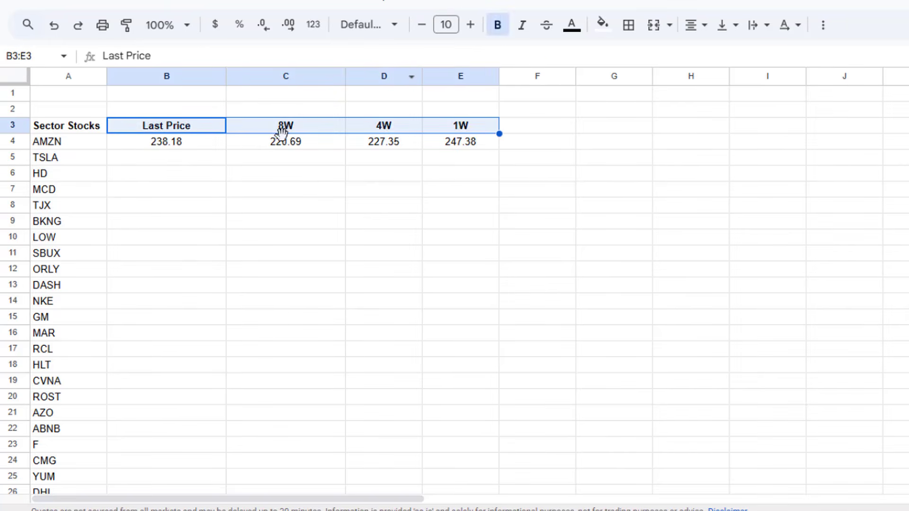
{"action": "left_click", "coordinate": [278, 151]}
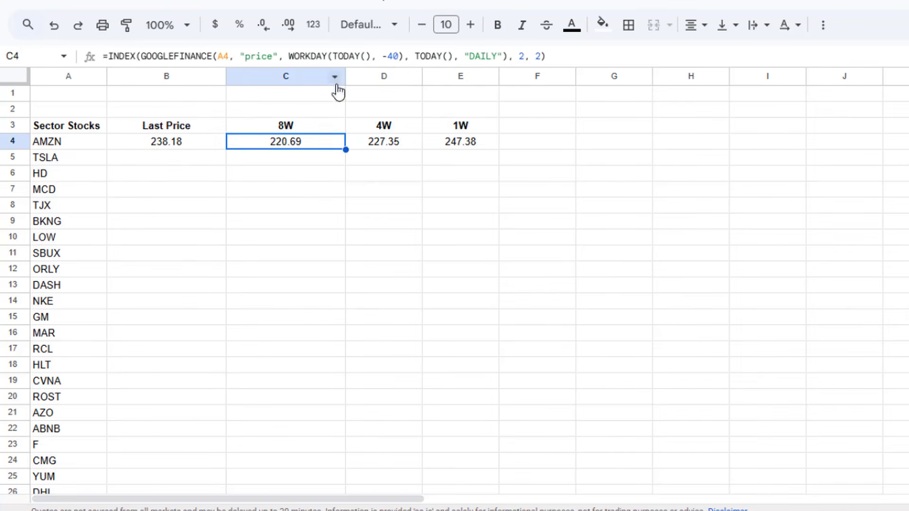
{"action": "left_click", "coordinate": [577, 61]}
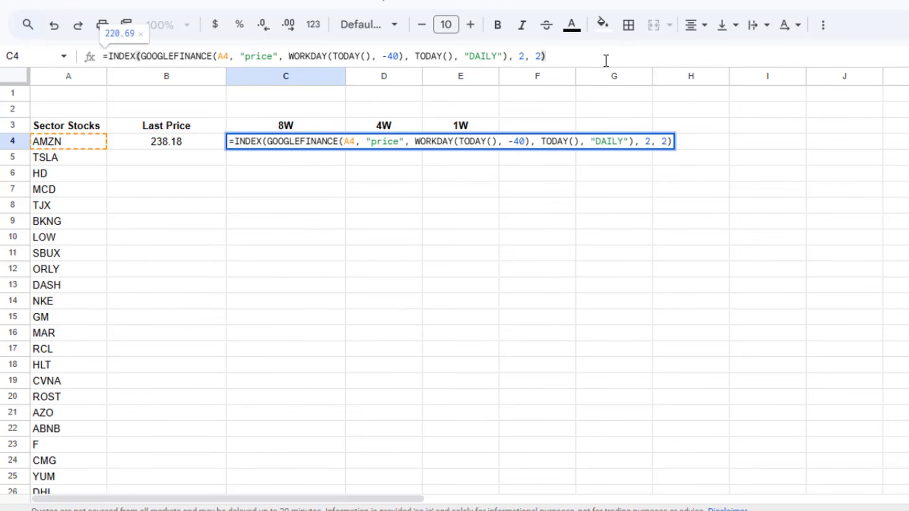
{"action": "type", "text": "/"}
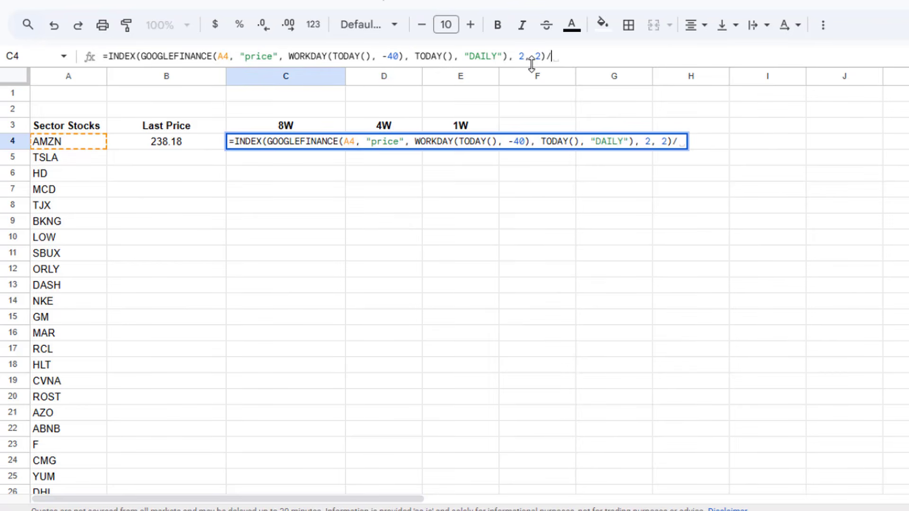
{"action": "key", "text": "BackSpace"}
{"action": "left_click", "coordinate": [109, 54]}
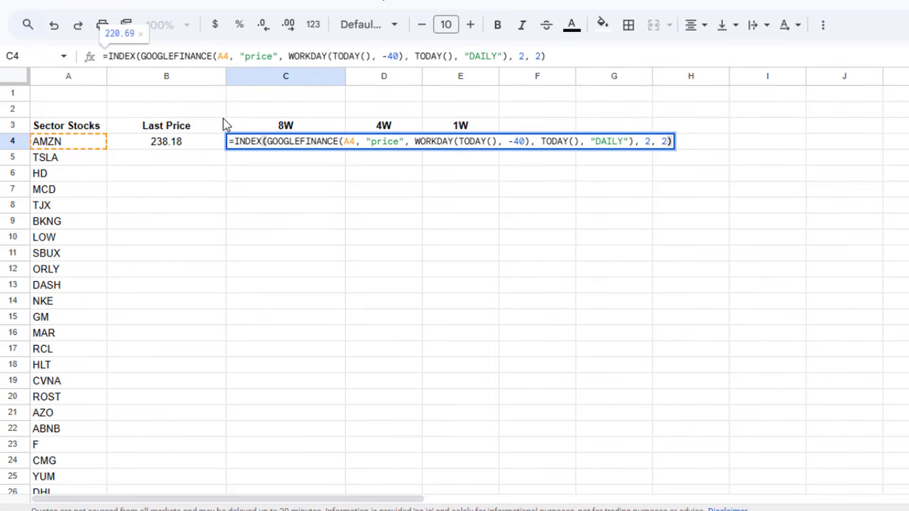
{"action": "key", "text": "Escape"}
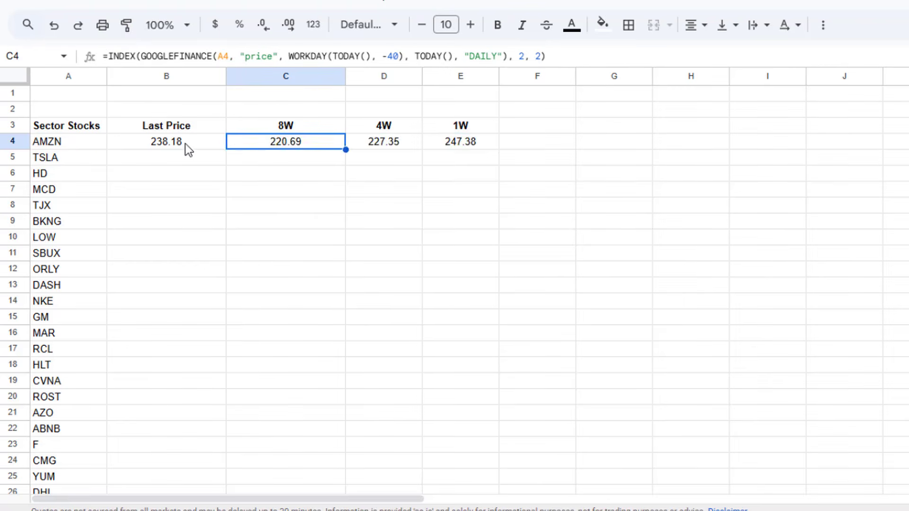
Step: Change the formula in C4 to divide B4 by the 40-workday-old price and subtract 1, and format the cell as a percentage
{"action": "left_click", "coordinate": [136, 57]}
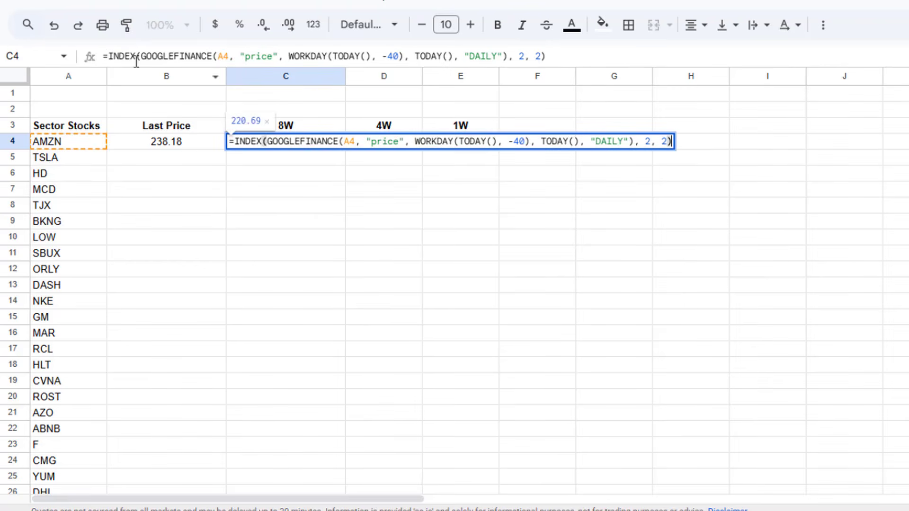
{"action": "left_click", "coordinate": [109, 56]}
{"action": "left_click", "coordinate": [158, 143]}
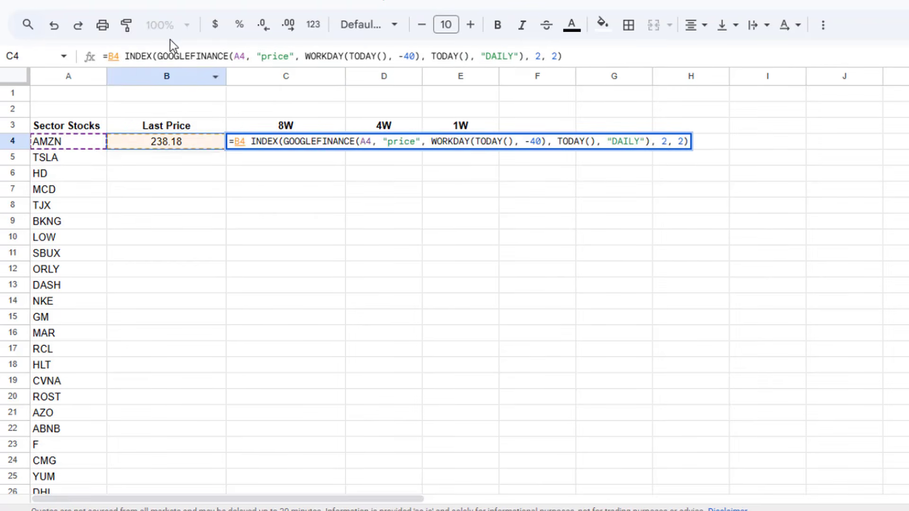
{"action": "type", "text": "/"}
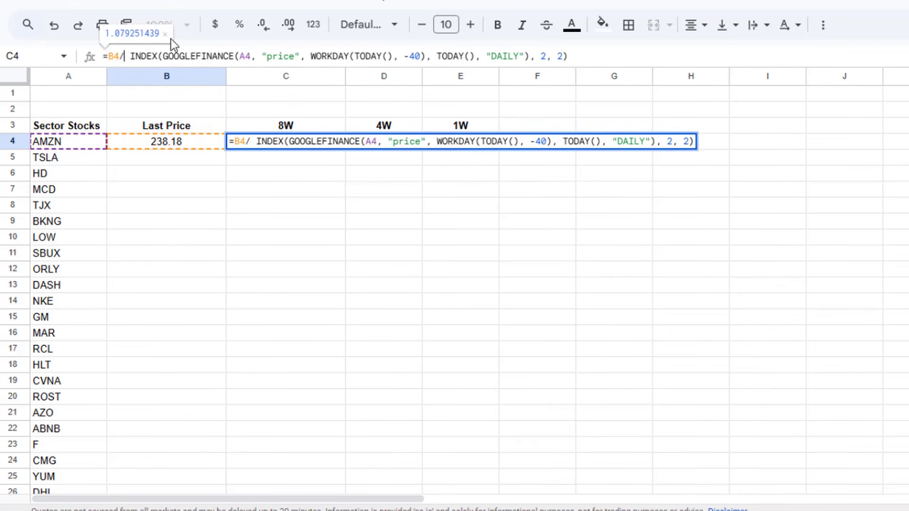
{"action": "key", "text": "Delete"}
{"action": "type", "text": "-1"}
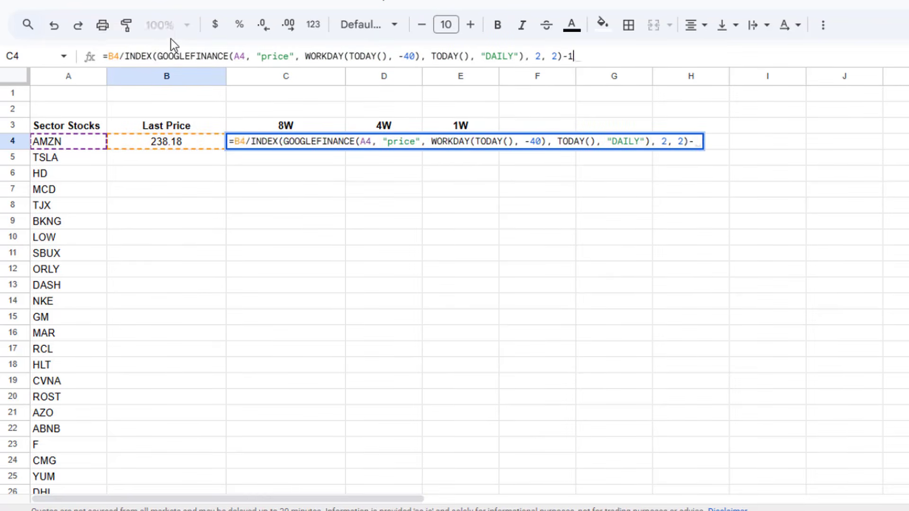
{"action": "key", "text": "Return"}
{"action": "left_click", "coordinate": [257, 144]}
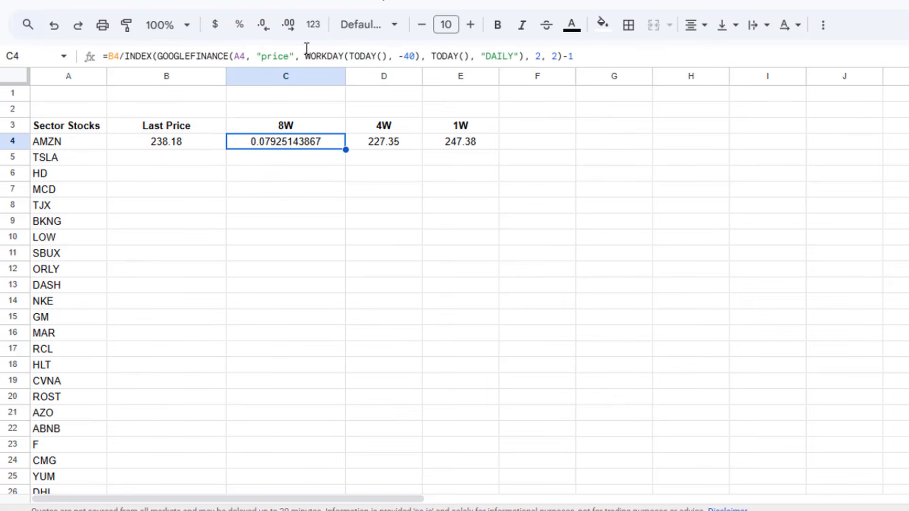
{"action": "left_click", "coordinate": [240, 25]}
Step: Lock the column of the B4 reference in the C4 formula so that it reads $B4
{"action": "left_click", "coordinate": [114, 56]}
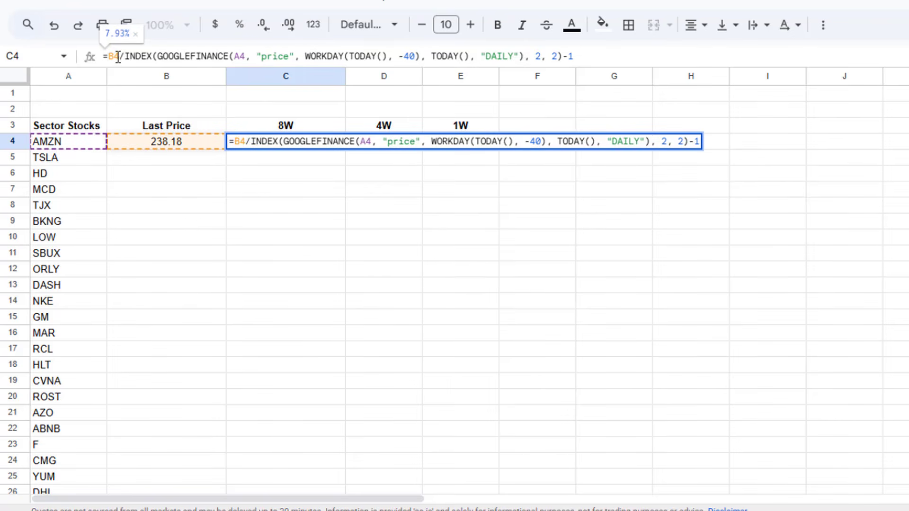
{"action": "key", "text": "F4"}
{"action": "key", "text": "F4"}
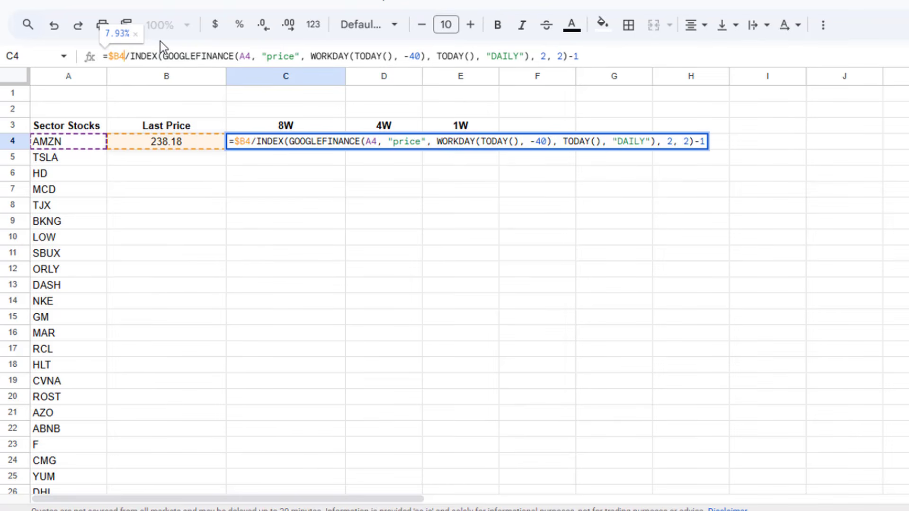
{"action": "key", "text": "Return"}
{"action": "key", "text": "Up"}
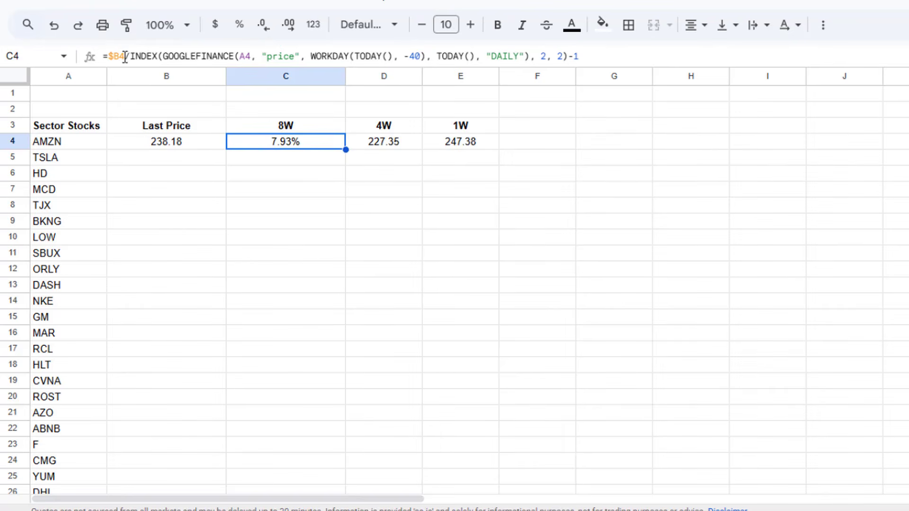
Step: Copy the "$B4/" part of the C4 formula into the start of the D4 formula and append -1 to it
{"action": "left_click_drag", "start_coordinate": [130, 55], "coordinate": [110, 56]}
{"action": "key", "text": "ctrl+c"}
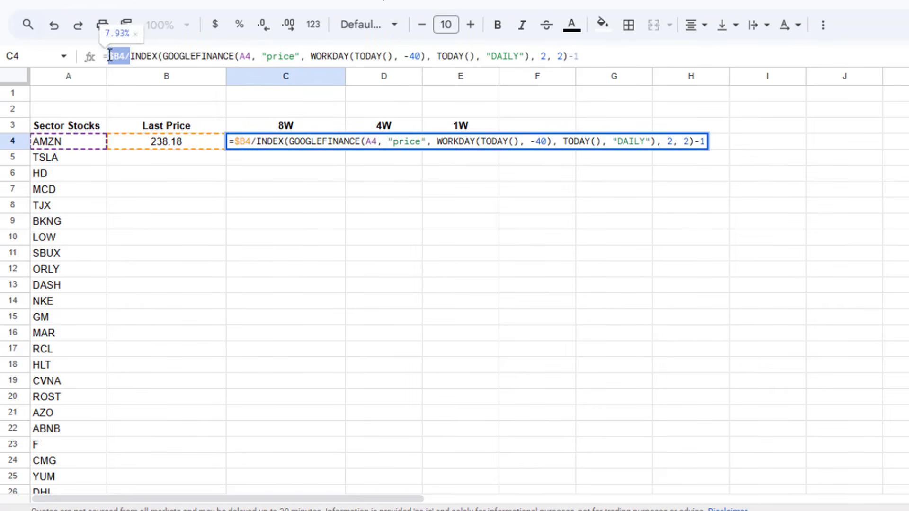
{"action": "key", "text": "Escape"}
{"action": "left_click", "coordinate": [376, 142]}
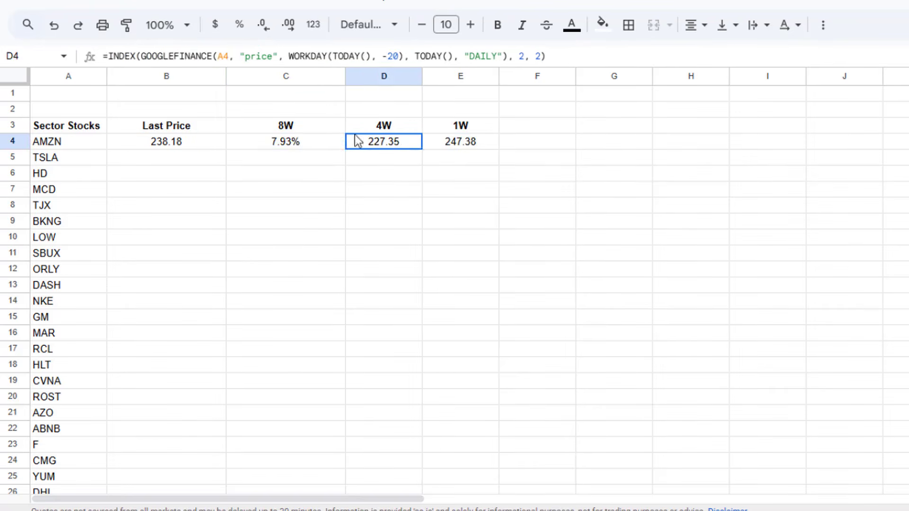
{"action": "left_click", "coordinate": [109, 56]}
{"action": "key", "text": "ctrl+v"}
{"action": "left_click", "coordinate": [621, 56]}
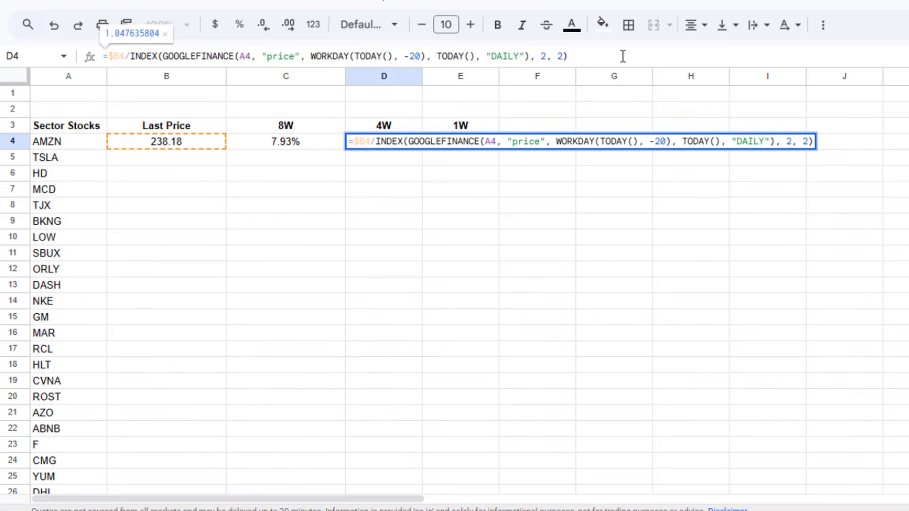
{"action": "type", "text": "-1"}
{"action": "key", "text": "Return"}
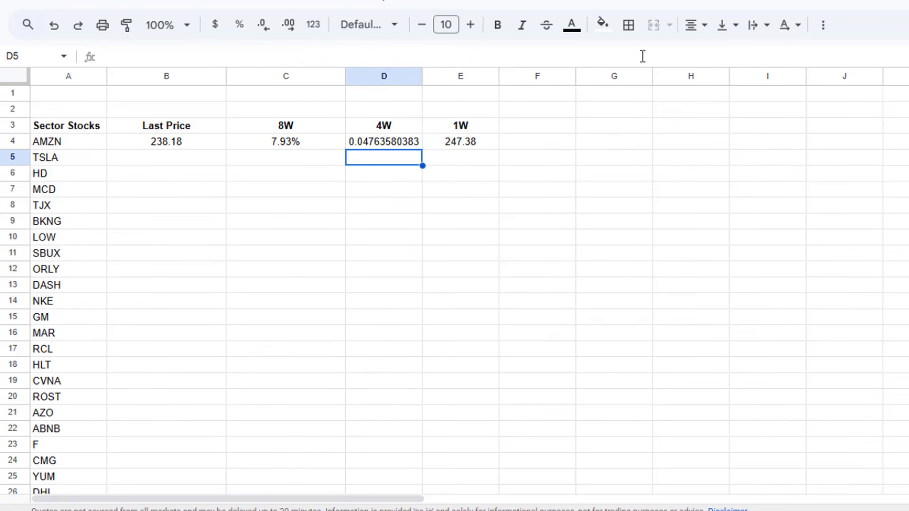
Step: Turn the 1W formula in E4 into a return by adding $B4/ before INDEX and -1 at the end
{"action": "left_click", "coordinate": [466, 141]}
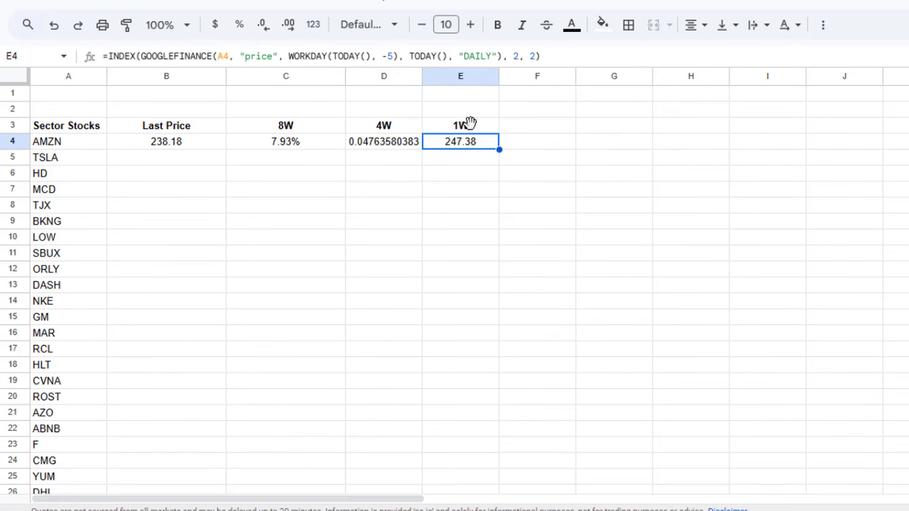
{"action": "left_click", "coordinate": [105, 56]}
{"action": "key", "text": "ctrl+v"}
{"action": "left_click", "coordinate": [597, 54]}
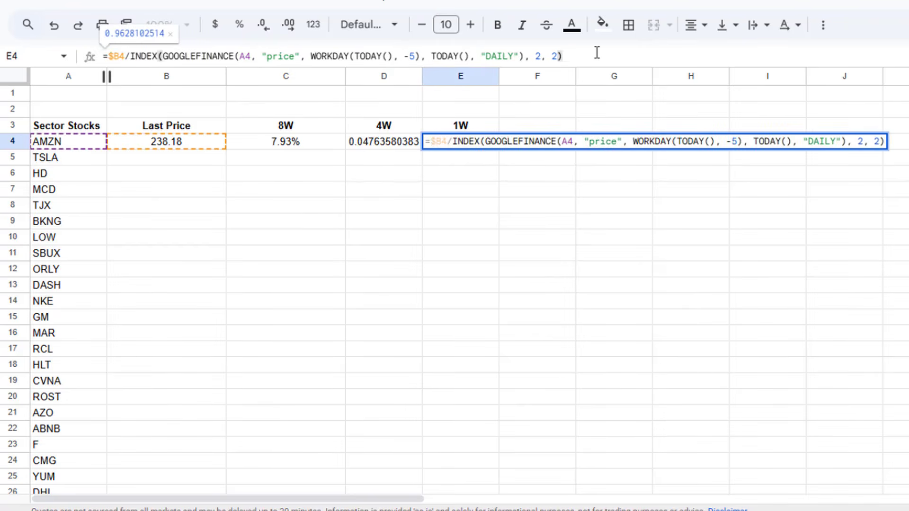
{"action": "type", "text": "-1"}
{"action": "key", "text": "Return"}
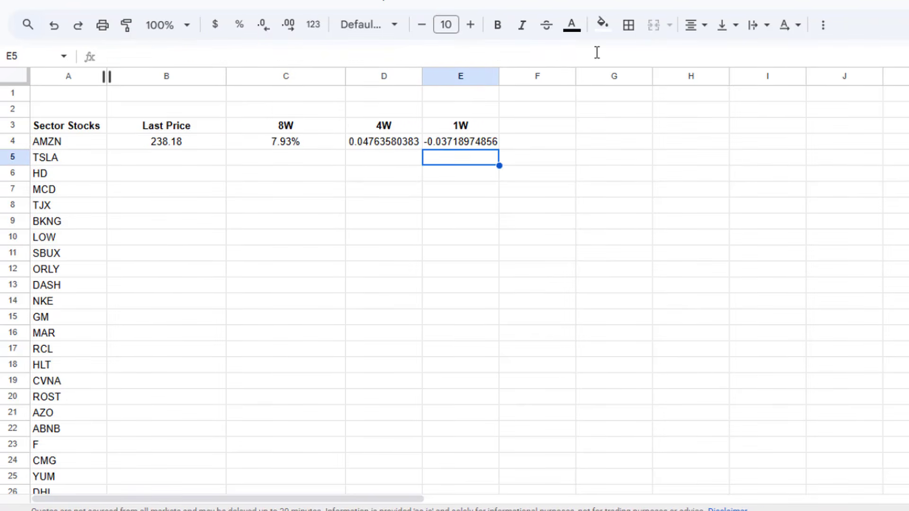
Step: Format the AMZN return cells C4:E4 as percentages
{"action": "left_click", "coordinate": [338, 141]}
{"action": "left_click", "coordinate": [428, 146], "text": "shift"}
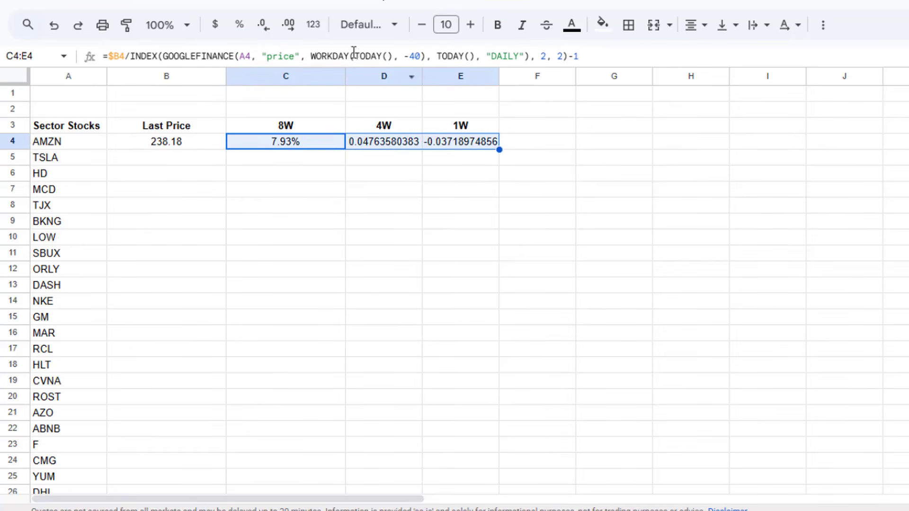
{"action": "left_click", "coordinate": [239, 24]}
{"action": "left_click", "coordinate": [411, 174]}
Step: Fit the widths of columns B through E to their contents
{"action": "left_click_drag", "start_coordinate": [462, 146], "coordinate": [170, 148]}
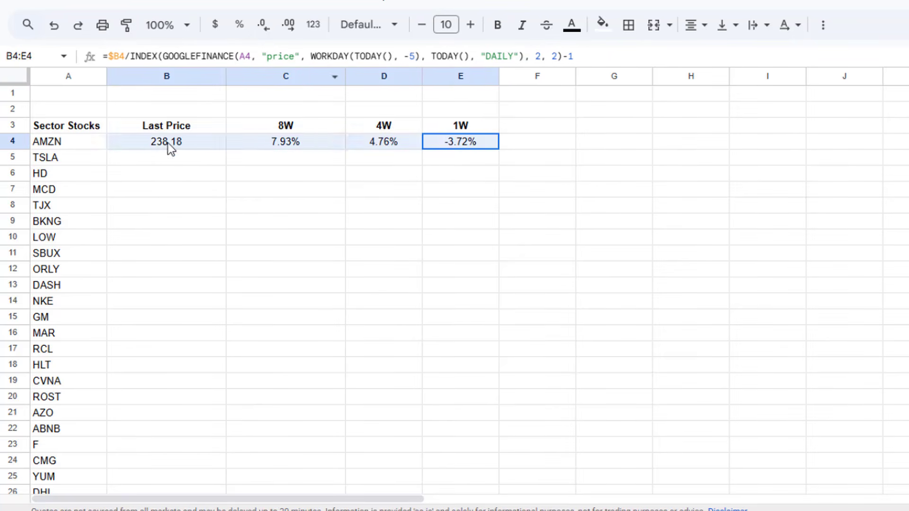
{"action": "double_click", "coordinate": [225, 75]}
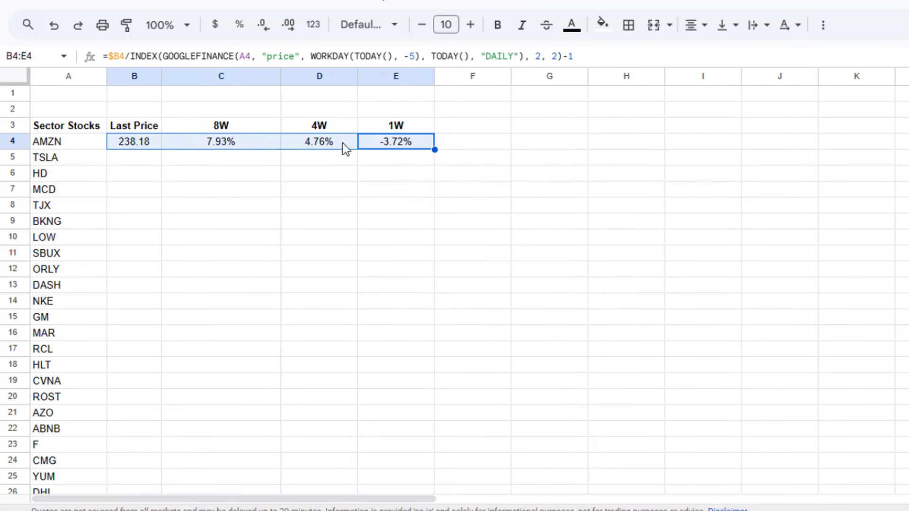
{"action": "left_click", "coordinate": [237, 91]}
{"action": "left_click_drag", "start_coordinate": [227, 78], "coordinate": [359, 75]}
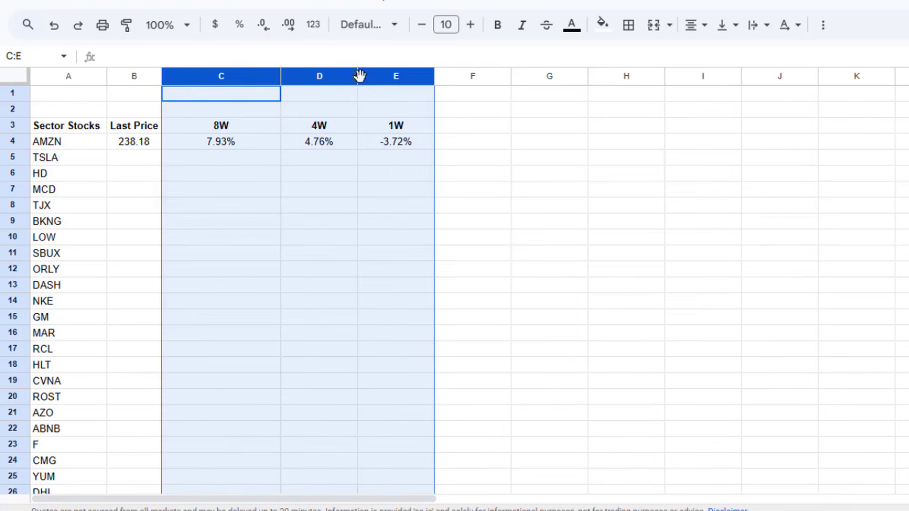
{"action": "double_click", "coordinate": [358, 76]}
{"action": "left_click", "coordinate": [274, 159]}
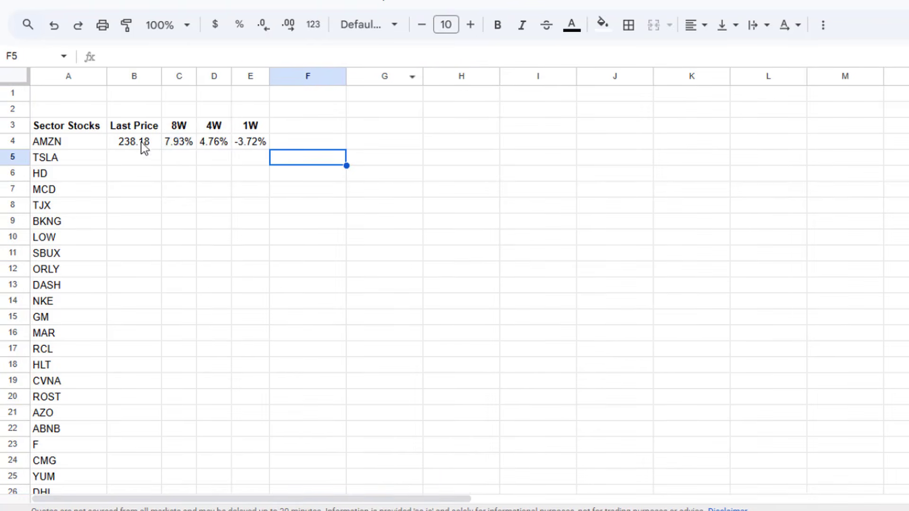
Step: Fill the B4:E4 formulas down beside all the tickers, and slightly widen columns B and E
{"action": "left_click_drag", "start_coordinate": [142, 144], "coordinate": [251, 146]}
{"action": "double_click", "coordinate": [268, 148]}
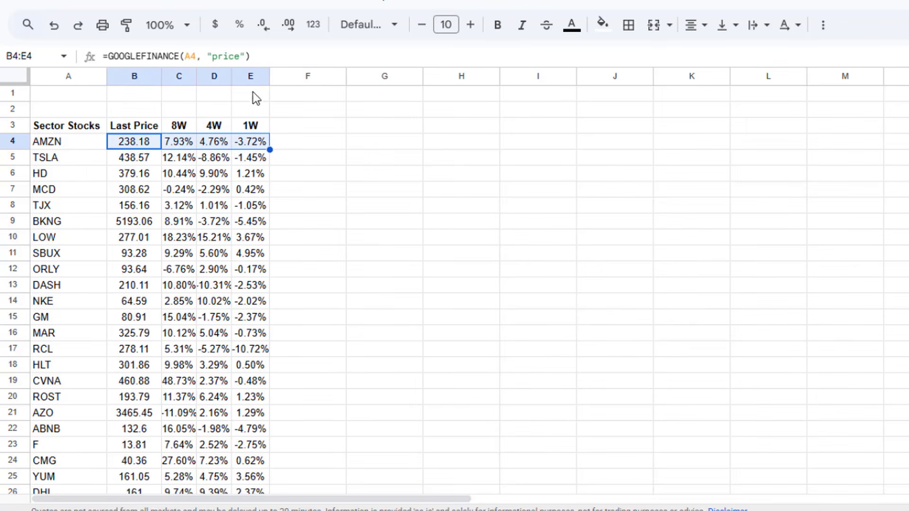
{"action": "left_click_drag", "start_coordinate": [162, 74], "coordinate": [166, 74]}
{"action": "left_click_drag", "start_coordinate": [274, 77], "coordinate": [278, 77]}
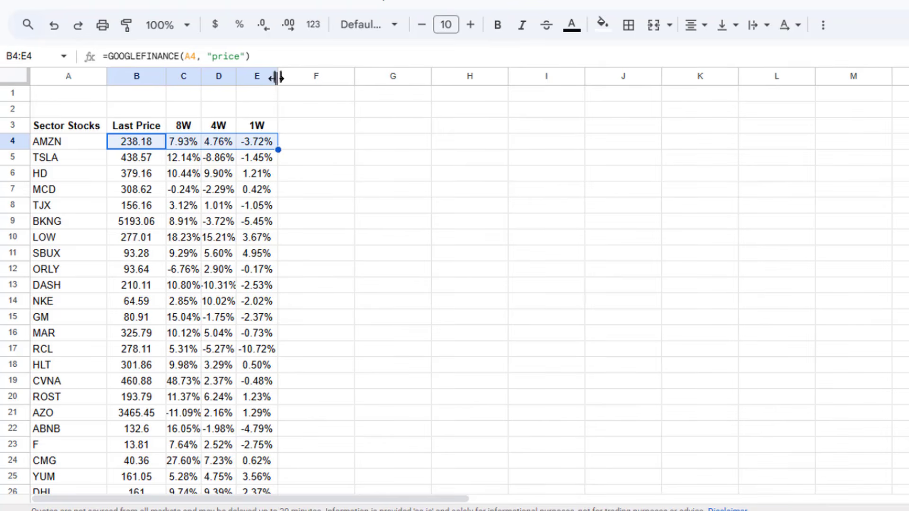
Step: Enter the sector ETF ticker XLY in cell A1
{"action": "left_click", "coordinate": [99, 103]}
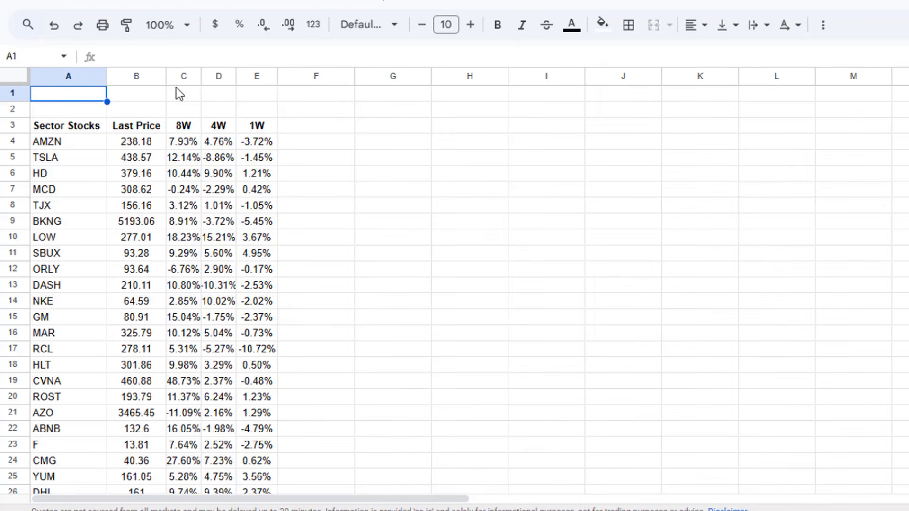
{"action": "type", "text": "XLY"}
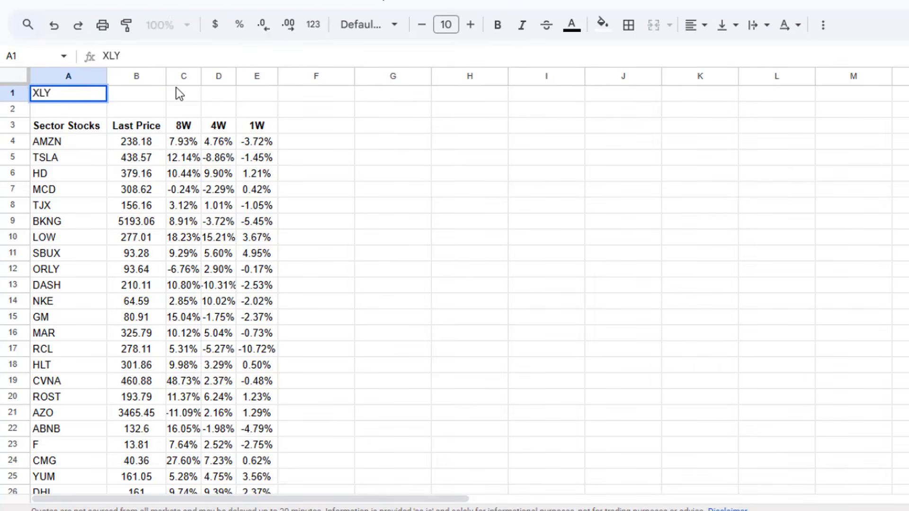
{"action": "key", "text": "Tab"}
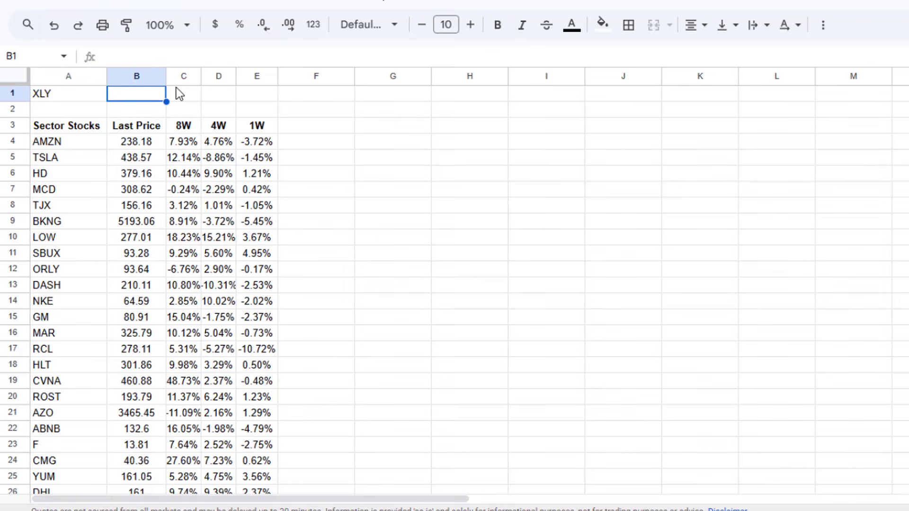
Step: Copy the AMZN price and return formulas from B4:E4 into B1:E1 for XLY
{"action": "left_click", "coordinate": [154, 147]}
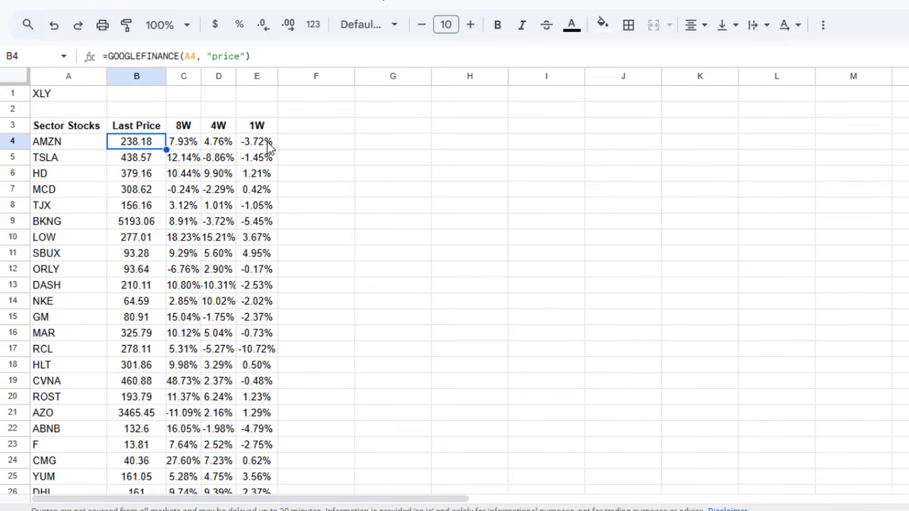
{"action": "key", "text": "shift+Right"}
{"action": "key", "text": "shift+Right"}
{"action": "key", "text": "shift+Right"}
{"action": "key", "text": "ctrl+c"}
{"action": "left_click", "coordinate": [137, 97]}
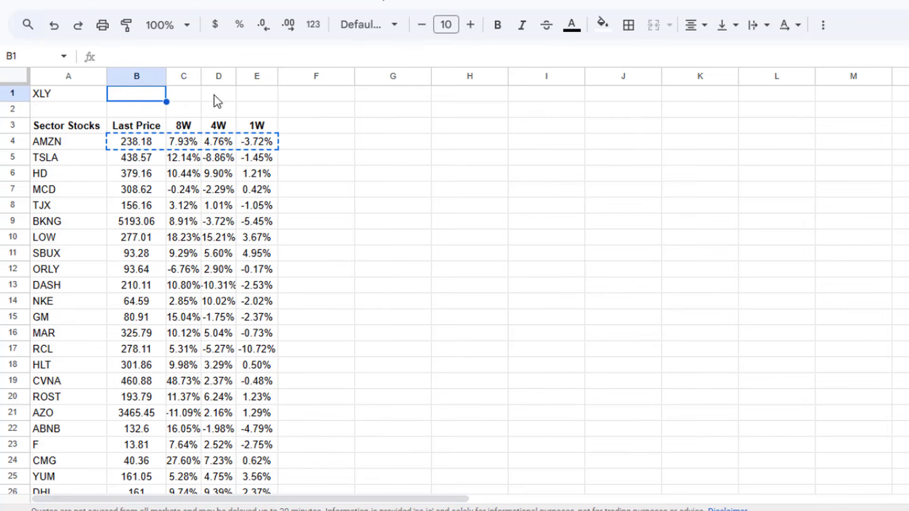
{"action": "key", "text": "shift+Right"}
{"action": "key", "text": "shift+Right"}
{"action": "key", "text": "shift+Right"}
{"action": "key", "text": "ctrl+v"}
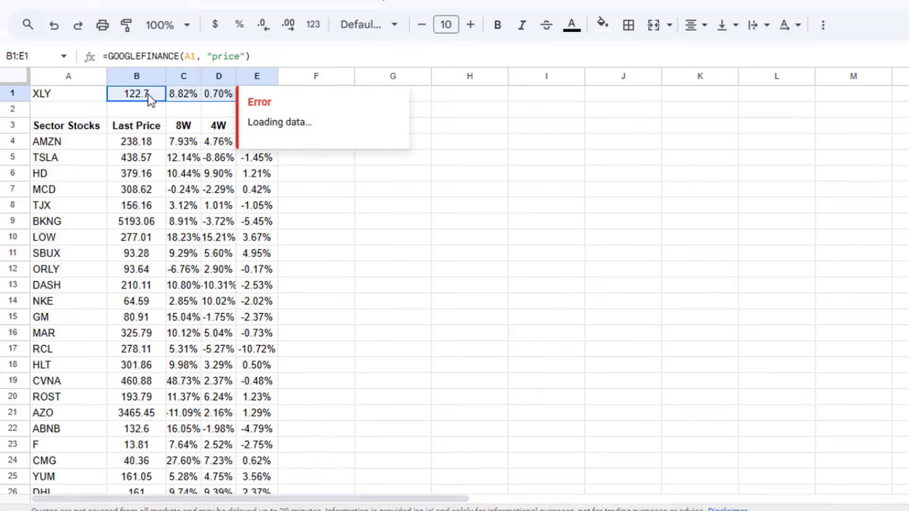
{"action": "left_click", "coordinate": [182, 97]}
Step: Insert an empty row above the XLY row and copy the stock table's headers from A4:E4 into A1:E1
{"action": "right_click", "coordinate": [19, 95]}
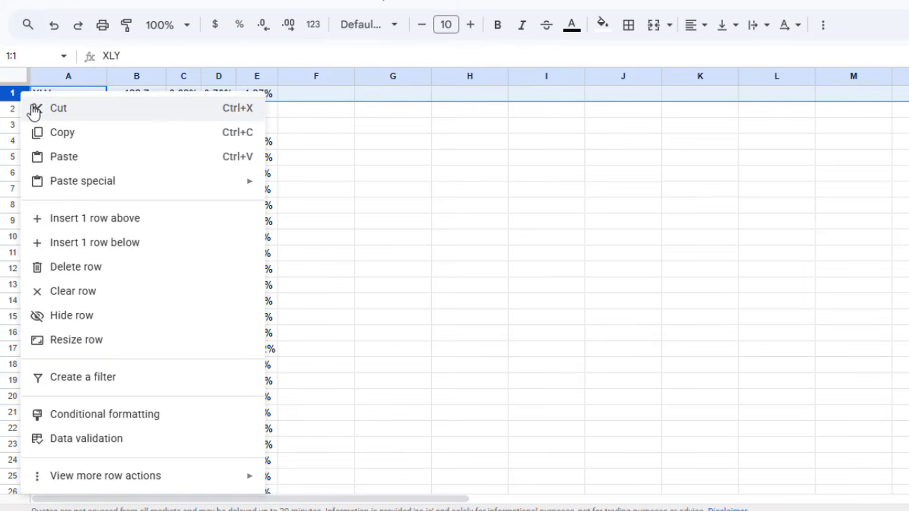
{"action": "left_click", "coordinate": [94, 209]}
{"action": "left_click", "coordinate": [81, 112]}
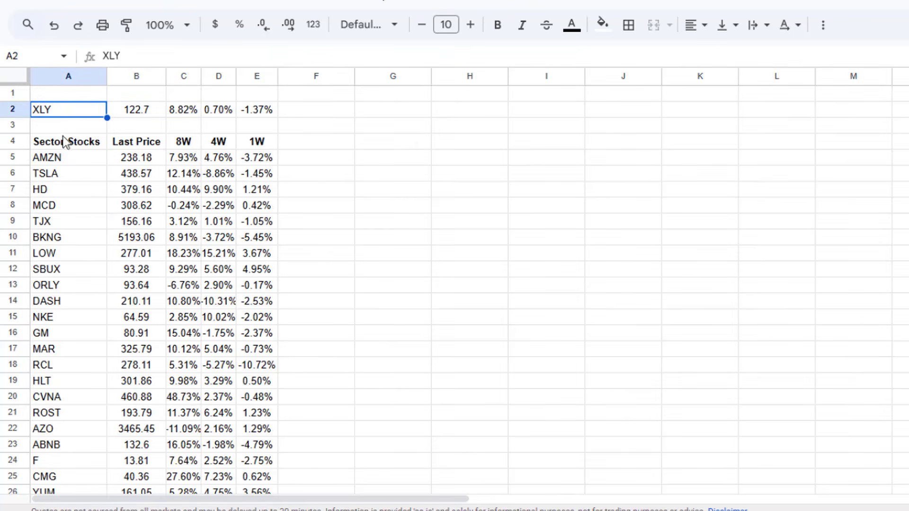
{"action": "left_click_drag", "start_coordinate": [71, 142], "coordinate": [237, 138]}
{"action": "key", "text": "ctrl+c"}
{"action": "left_click", "coordinate": [58, 93]}
{"action": "key", "text": "ctrl+v"}
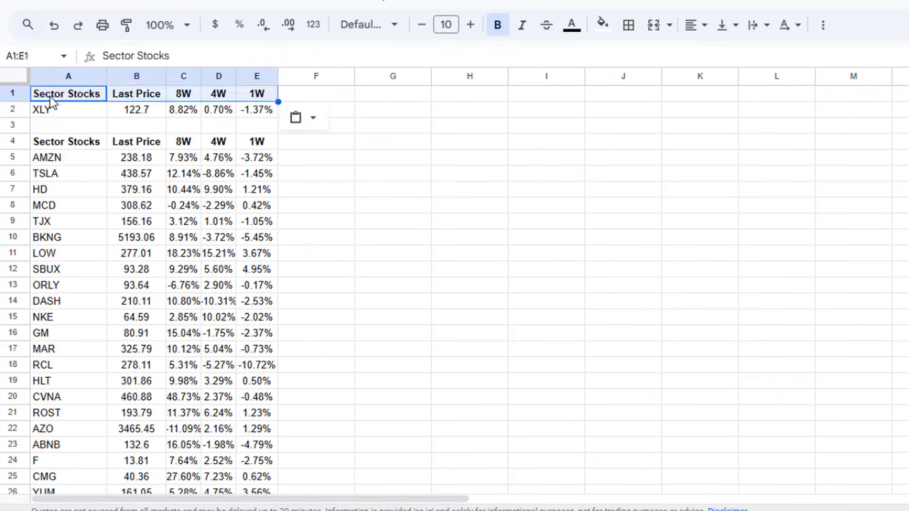
Step: Shorten the copied header in A1 to "Sector"
{"action": "double_click", "coordinate": [51, 96]}
{"action": "double_click", "coordinate": [95, 93]}
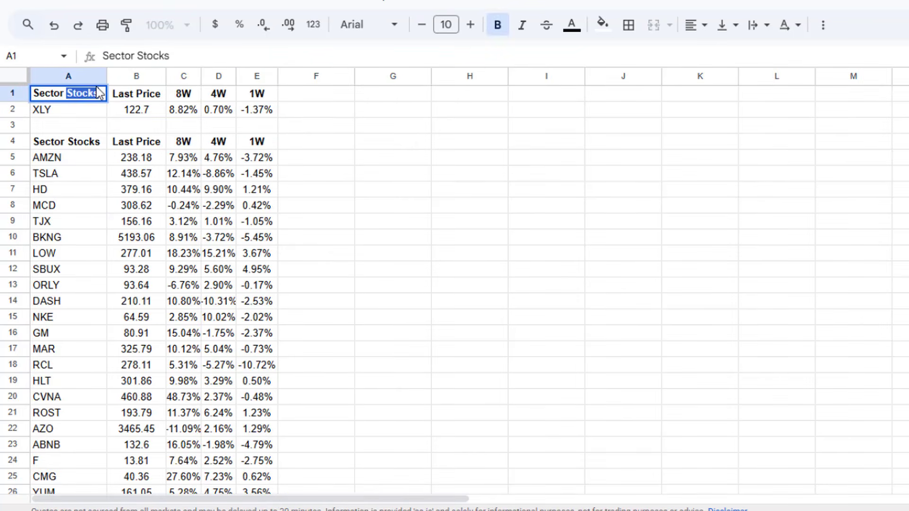
{"action": "key", "text": "BackSpace"}
{"action": "key", "text": "Return"}
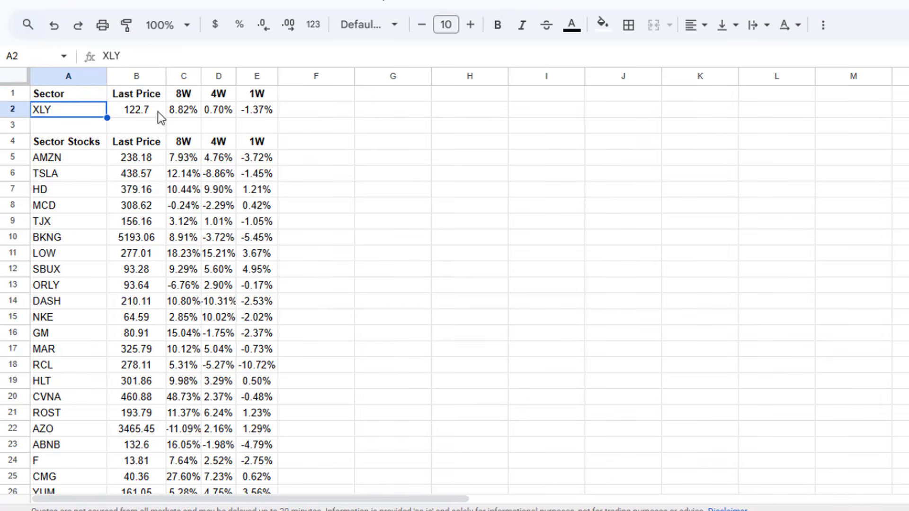
{"action": "left_click", "coordinate": [160, 115]}
{"action": "left_click", "coordinate": [192, 114]}
{"action": "left_click", "coordinate": [220, 111]}
{"action": "left_click", "coordinate": [256, 112]}
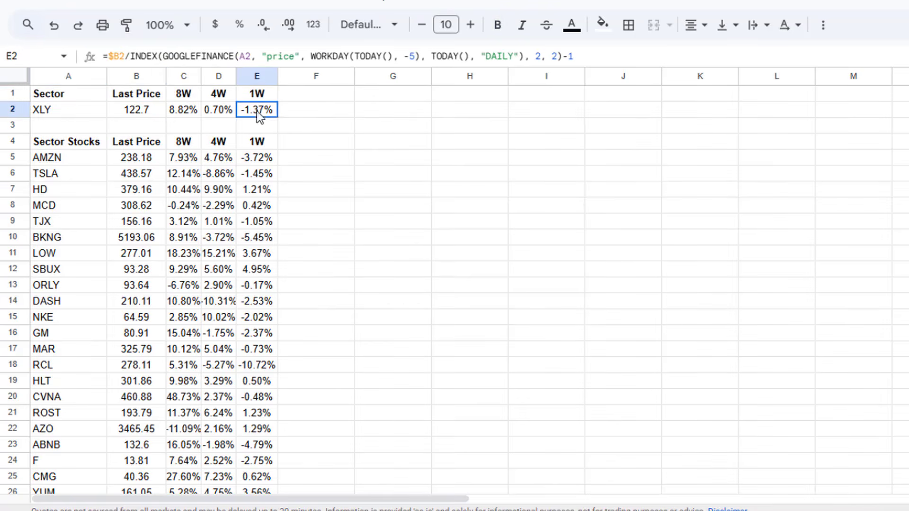
Step: Start a conditional formatting rule for the sector stocks' 8W returns in C5:C52
{"action": "left_click", "coordinate": [260, 179]}
{"action": "left_click", "coordinate": [145, 163]}
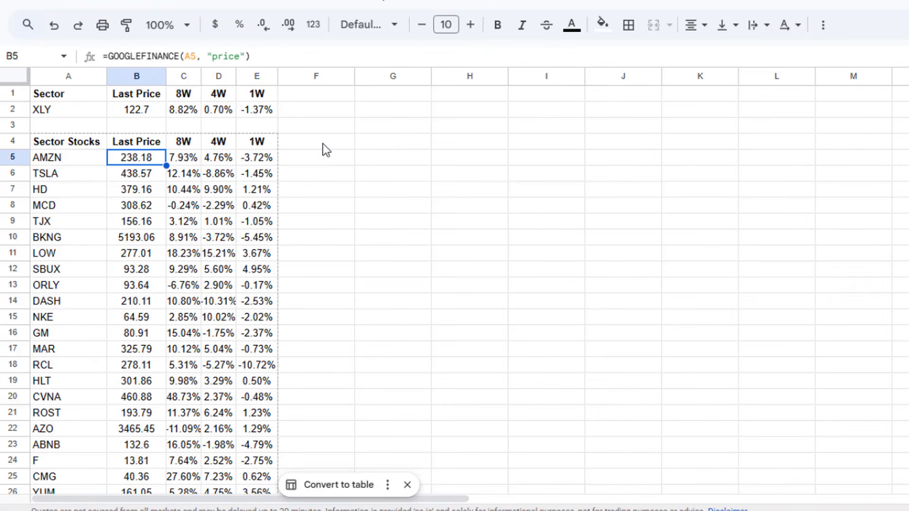
{"action": "key", "text": "Right"}
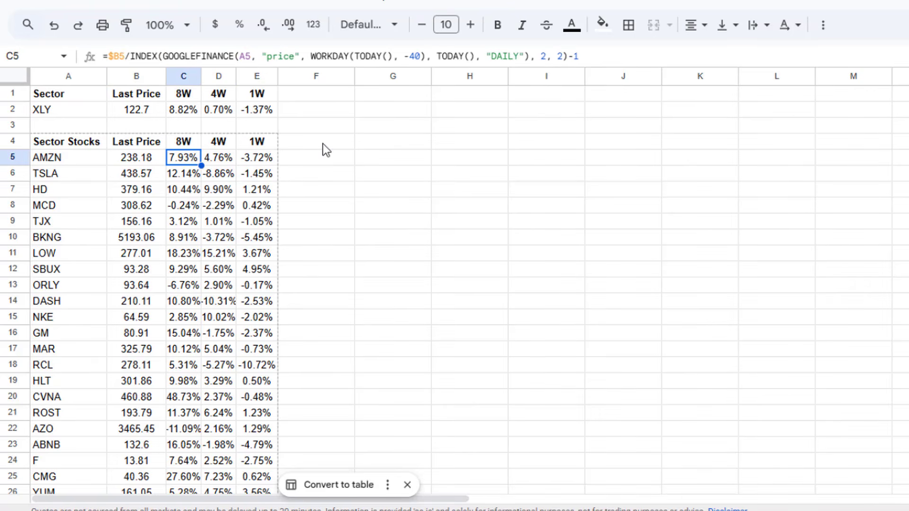
{"action": "key", "text": "ctrl+shift+Down"}
{"action": "scroll", "coordinate": [328, 161], "scroll_direction": "up", "scroll_amount": 10}
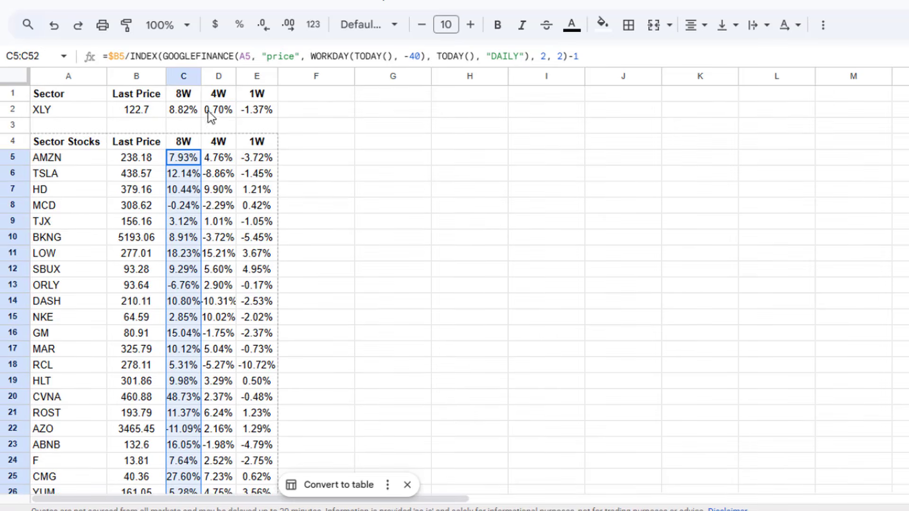
{"action": "left_click", "coordinate": [221, 5]}
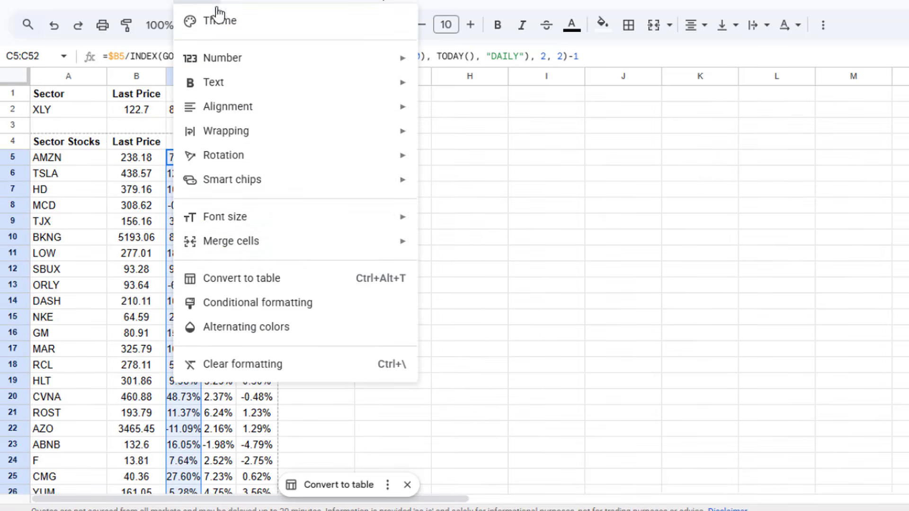
{"action": "left_click", "coordinate": [305, 308]}
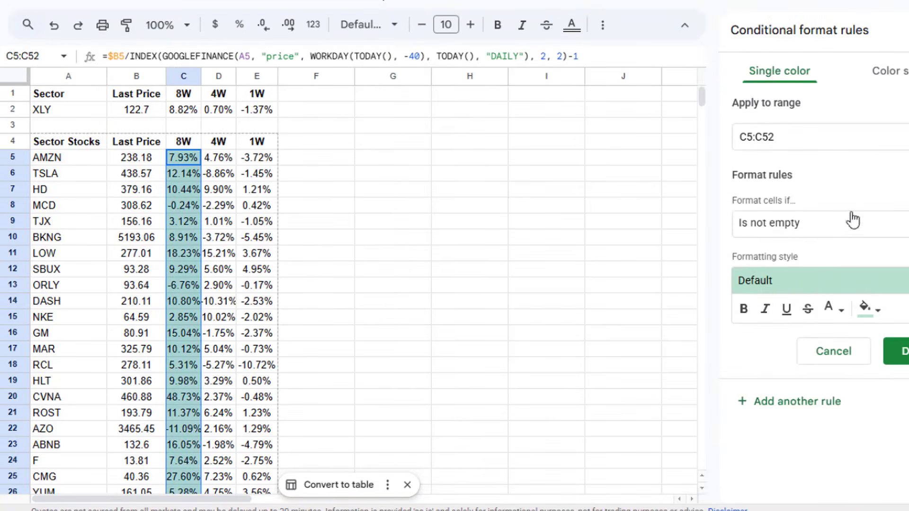
Step: Set the rule to highlight values greater than =C2 in the default green style and save it
{"action": "left_click", "coordinate": [895, 228]}
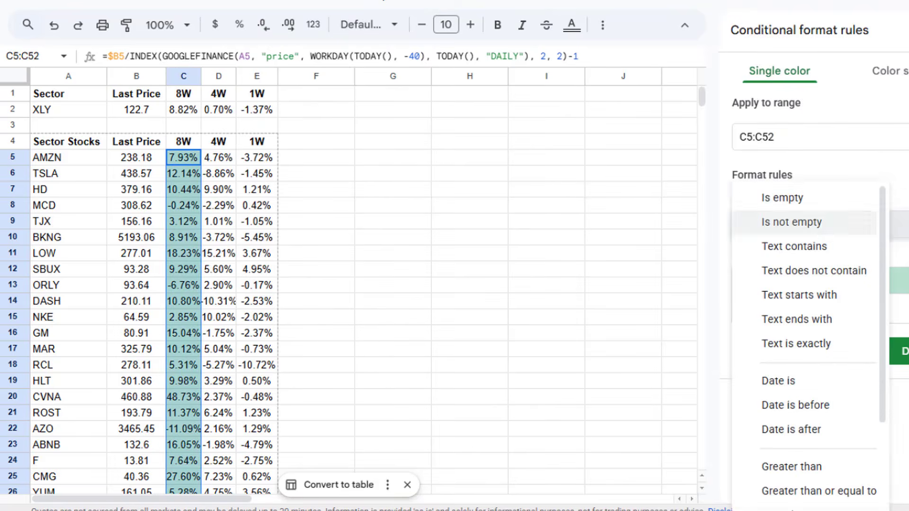
{"action": "scroll", "coordinate": [823, 402], "scroll_direction": "down", "scroll_amount": 3}
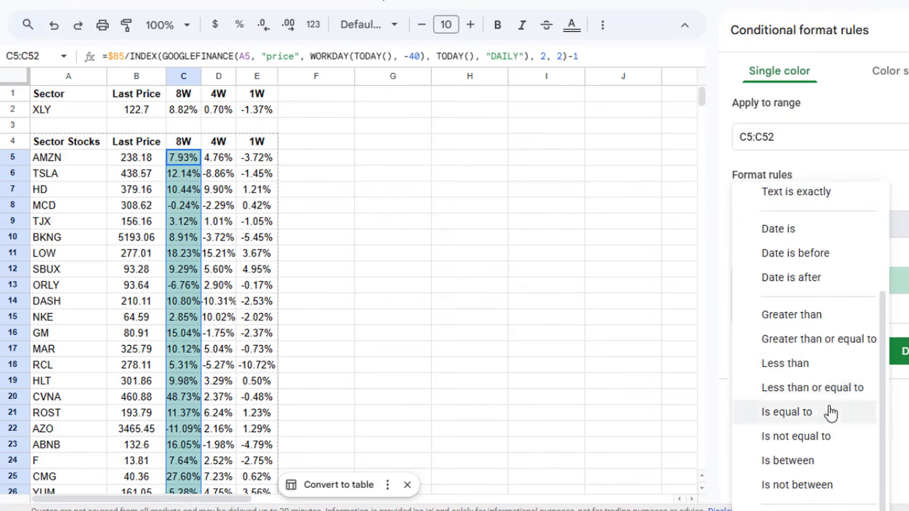
{"action": "left_click", "coordinate": [834, 324]}
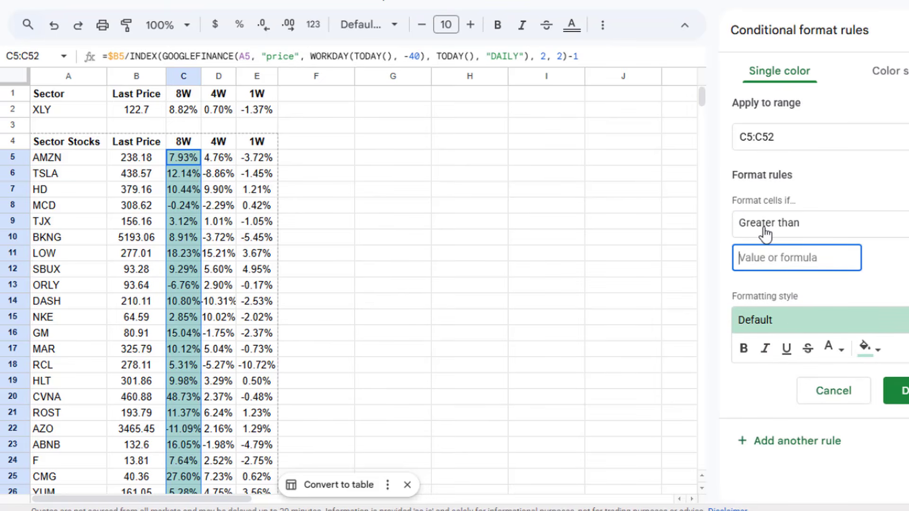
{"action": "type", "text": "="}
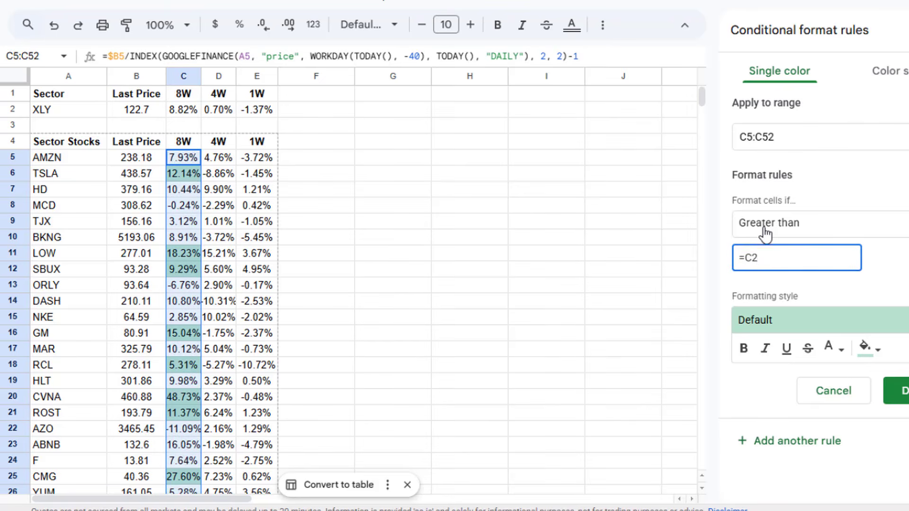
{"action": "left_click", "coordinate": [742, 258]}
{"action": "left_click", "coordinate": [899, 391]}
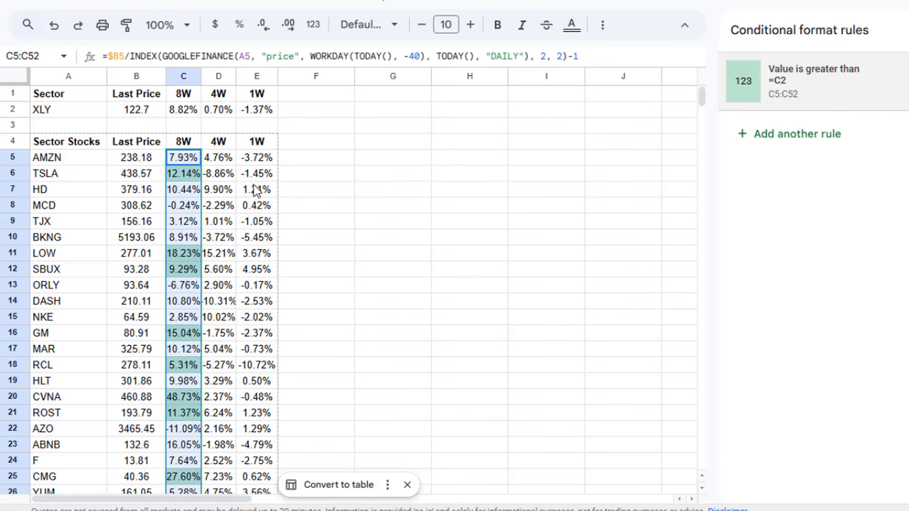
Step: Widen the 8W column slightly so its percentages fit inside the cells
{"action": "left_click", "coordinate": [214, 162]}
{"action": "left_click", "coordinate": [183, 179]}
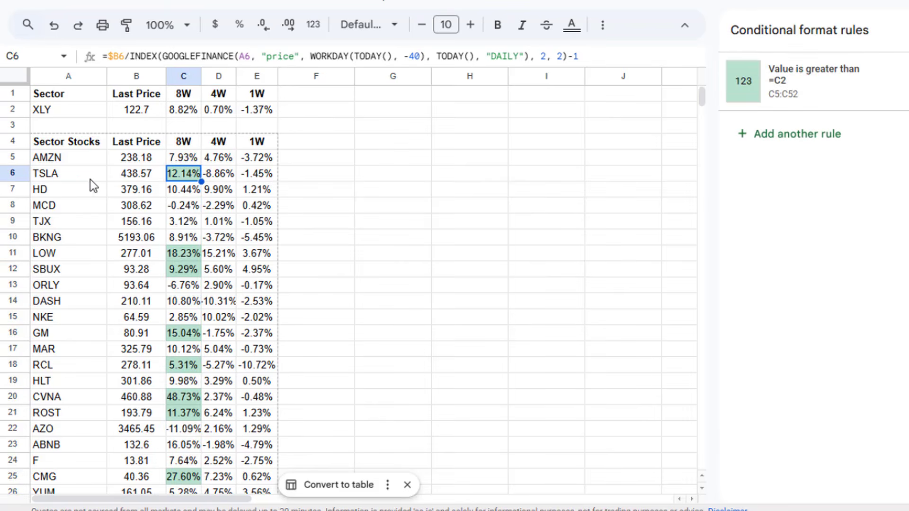
{"action": "left_click", "coordinate": [71, 177]}
{"action": "left_click", "coordinate": [169, 176]}
{"action": "left_click_drag", "start_coordinate": [201, 76], "coordinate": [211, 75]}
{"action": "left_click", "coordinate": [198, 112]}
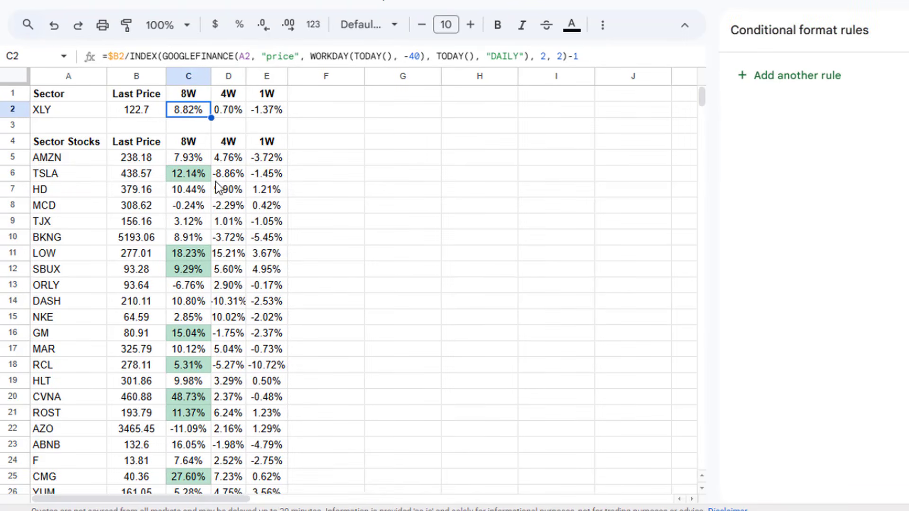
Step: Add a conditional formatting rule to the 4W returns in D5:D52 that highlights values greater than =D2 in the default green style
{"action": "left_click", "coordinate": [231, 177]}
{"action": "left_click", "coordinate": [239, 161]}
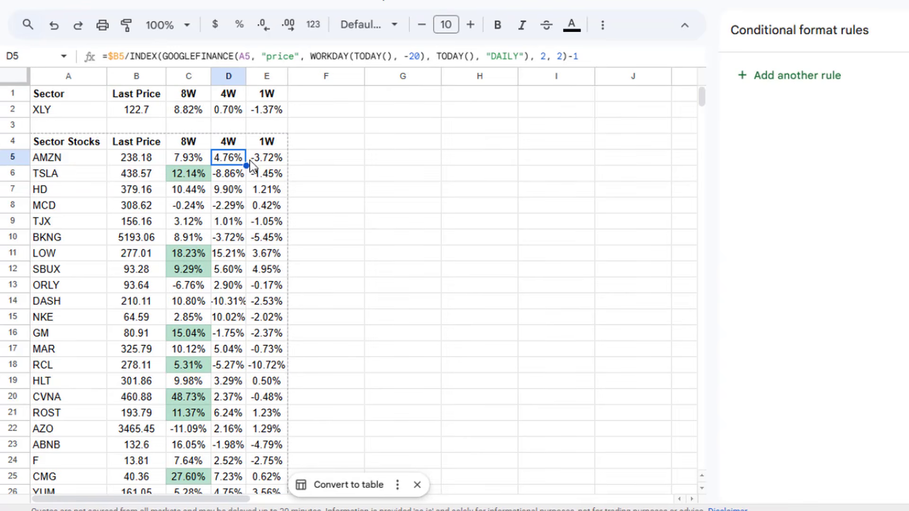
{"action": "key", "text": "ctrl+shift+Down"}
{"action": "scroll", "coordinate": [298, 126], "scroll_direction": "up", "scroll_amount": 5}
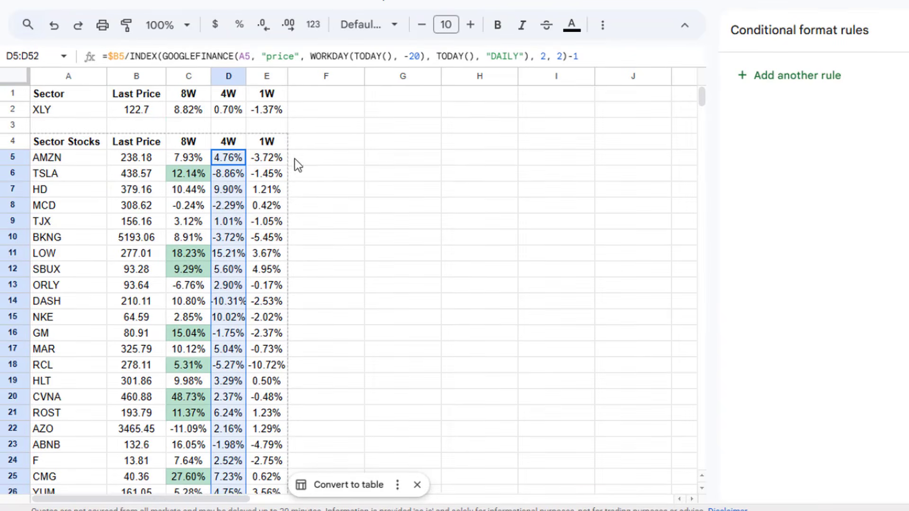
{"action": "left_click", "coordinate": [780, 77]}
{"action": "left_click", "coordinate": [805, 232]}
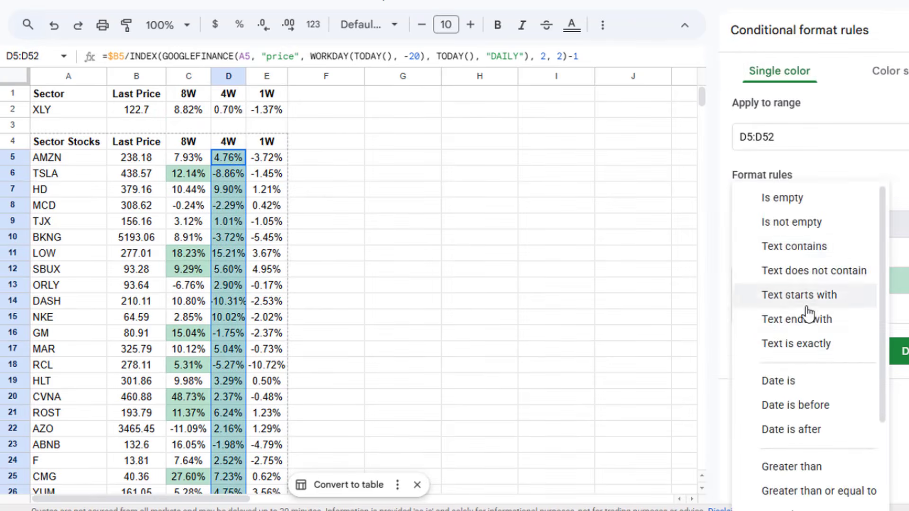
{"action": "scroll", "coordinate": [811, 350], "scroll_direction": "down", "scroll_amount": 3}
{"action": "left_click", "coordinate": [812, 317]}
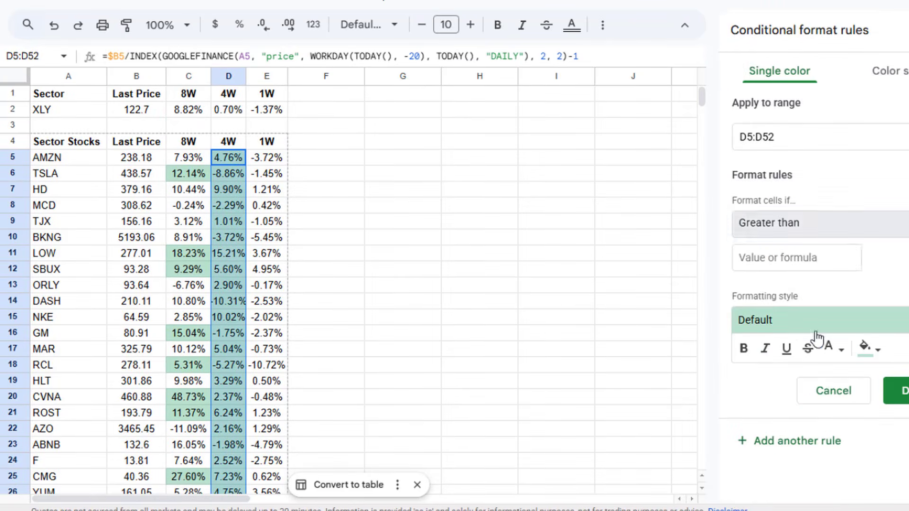
{"action": "left_click", "coordinate": [787, 260]}
{"action": "type", "text": "="}
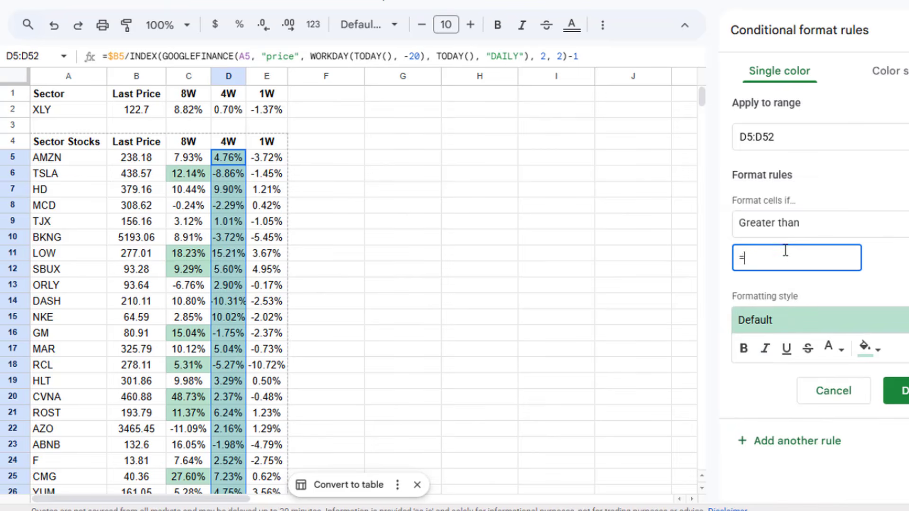
{"action": "type", "text": "D4"}
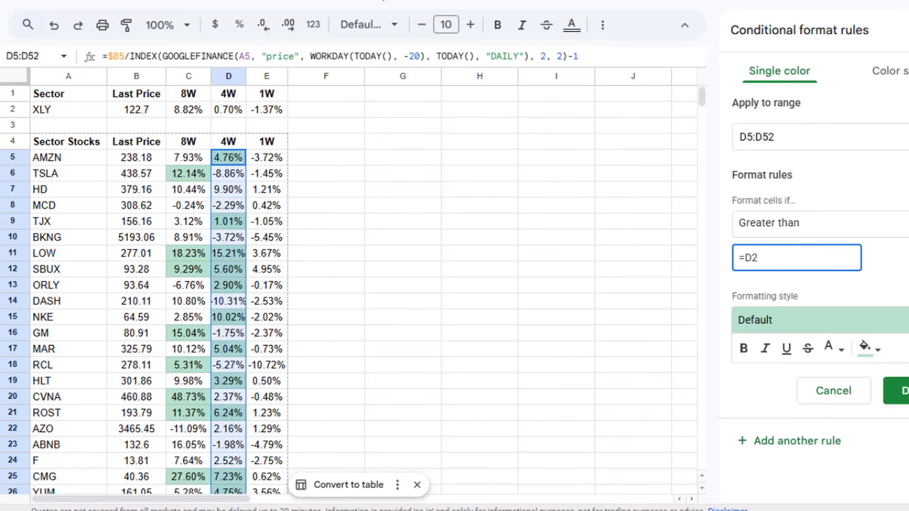
{"action": "left_click", "coordinate": [894, 390]}
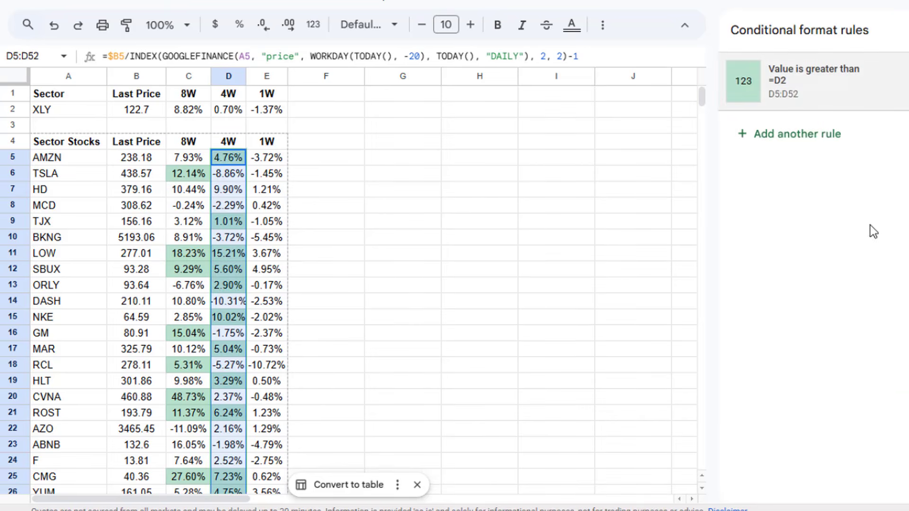
Step: Add a conditional formatting rule to the 1W returns in E5:E52 that highlights values greater than =E2 in the default green style
{"action": "left_click", "coordinate": [280, 162]}
{"action": "key", "text": "ctrl+shift+Down"}
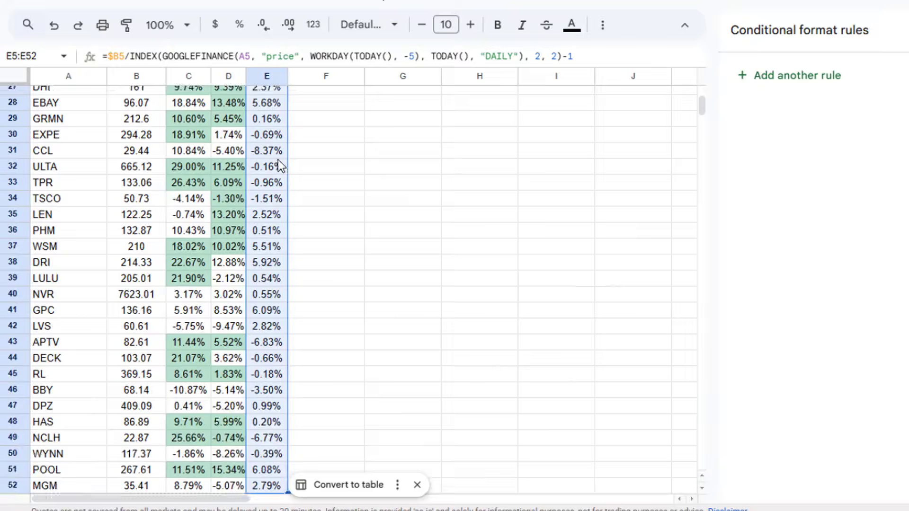
{"action": "scroll", "coordinate": [402, 166], "scroll_direction": "up", "scroll_amount": 10}
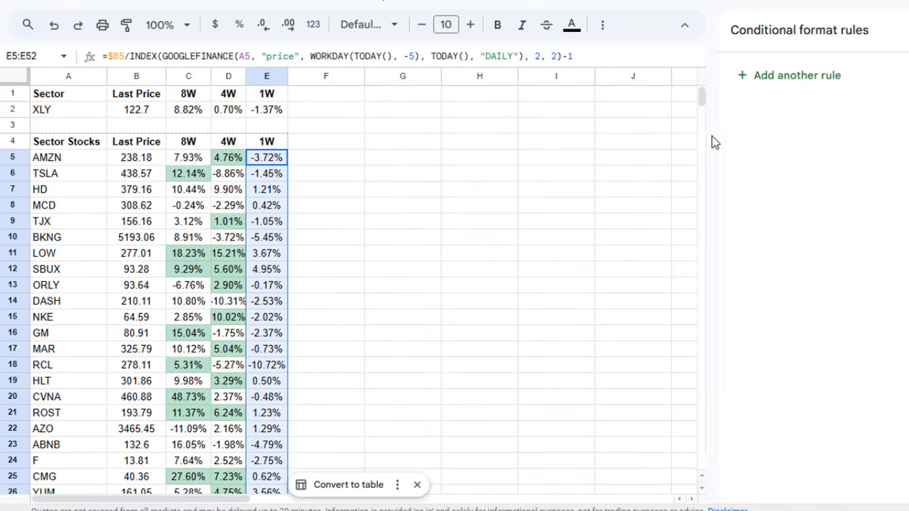
{"action": "left_click", "coordinate": [779, 78]}
{"action": "left_click", "coordinate": [847, 223]}
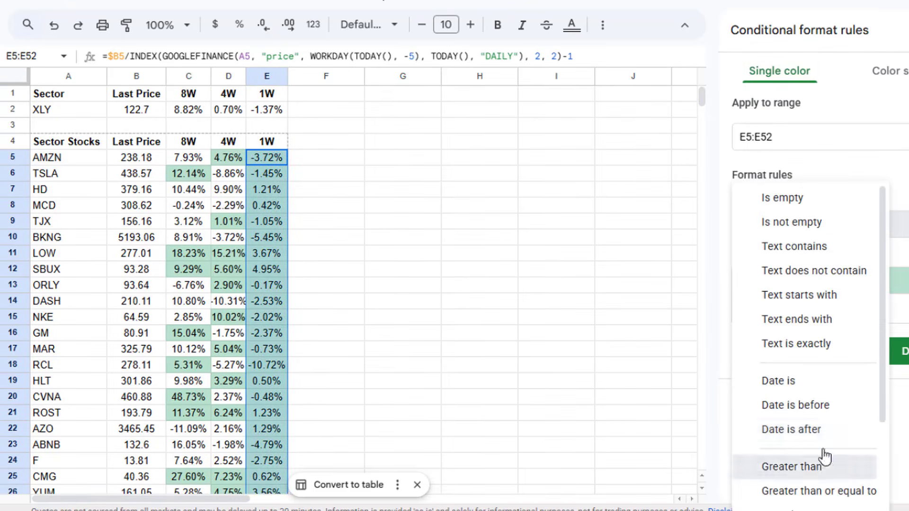
{"action": "left_click", "coordinate": [804, 466]}
{"action": "left_click", "coordinate": [803, 265]}
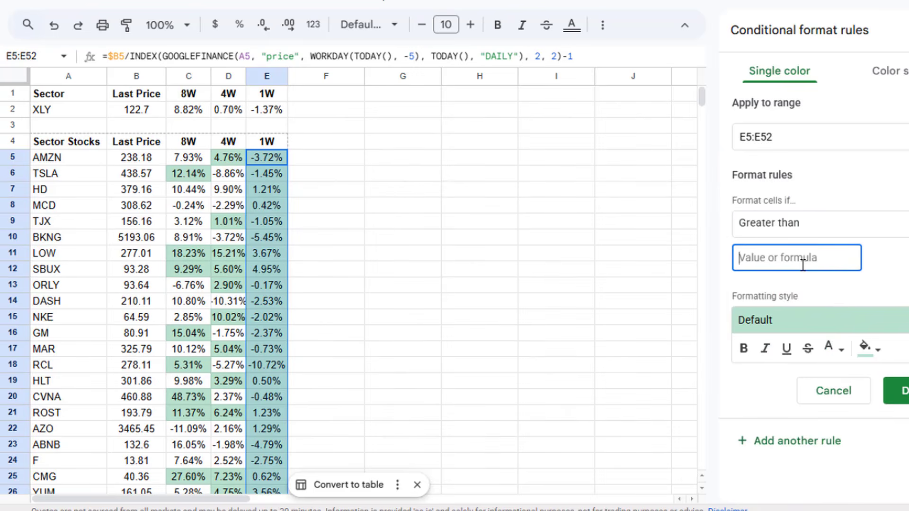
{"action": "type", "text": "E2"}
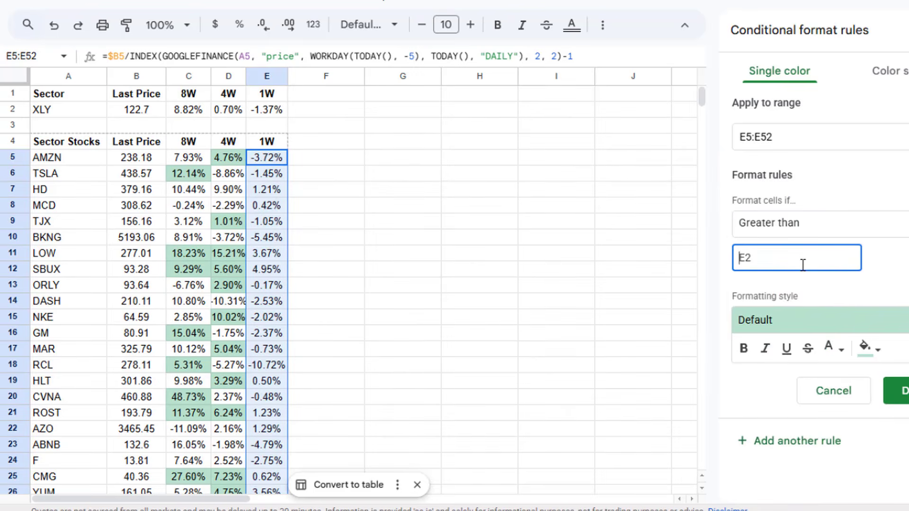
{"action": "type", "text": "="}
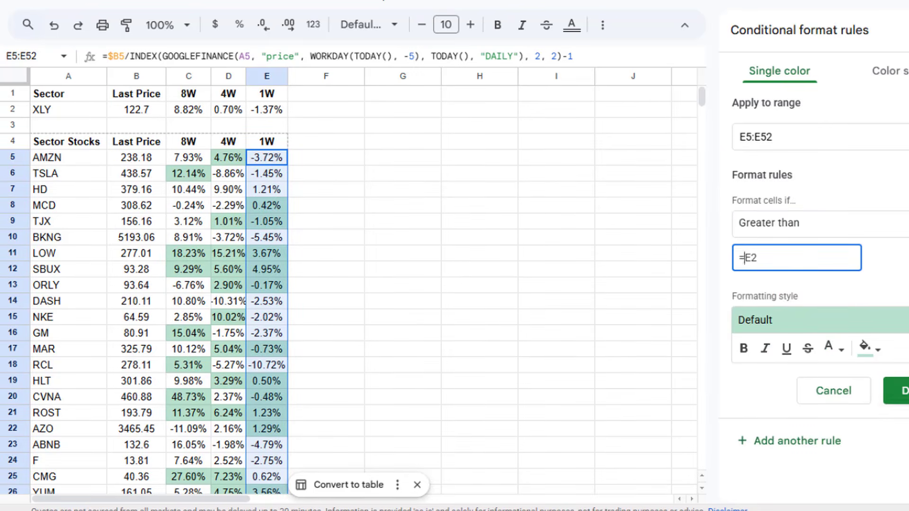
{"action": "left_click", "coordinate": [896, 390]}
Step: Examine the LOW row's 8-, 4- and 1-week returns as an example of performance against the XLY sector
{"action": "left_click", "coordinate": [651, 226]}
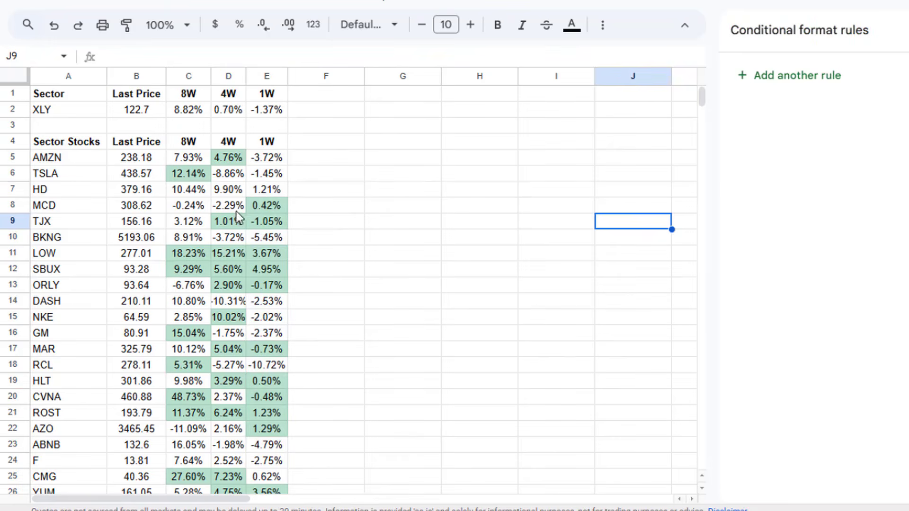
{"action": "left_click_drag", "start_coordinate": [78, 252], "coordinate": [265, 254]}
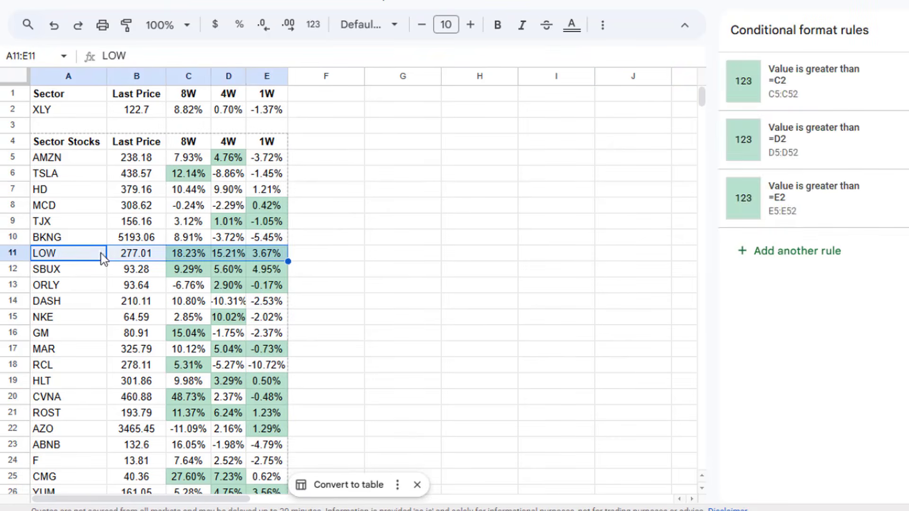
{"action": "left_click", "coordinate": [81, 253]}
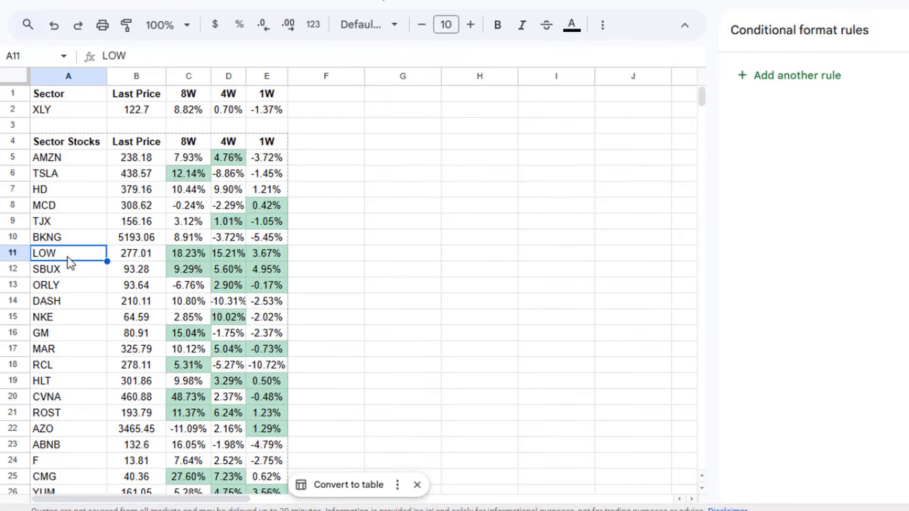
{"action": "left_click_drag", "start_coordinate": [261, 255], "coordinate": [185, 255]}
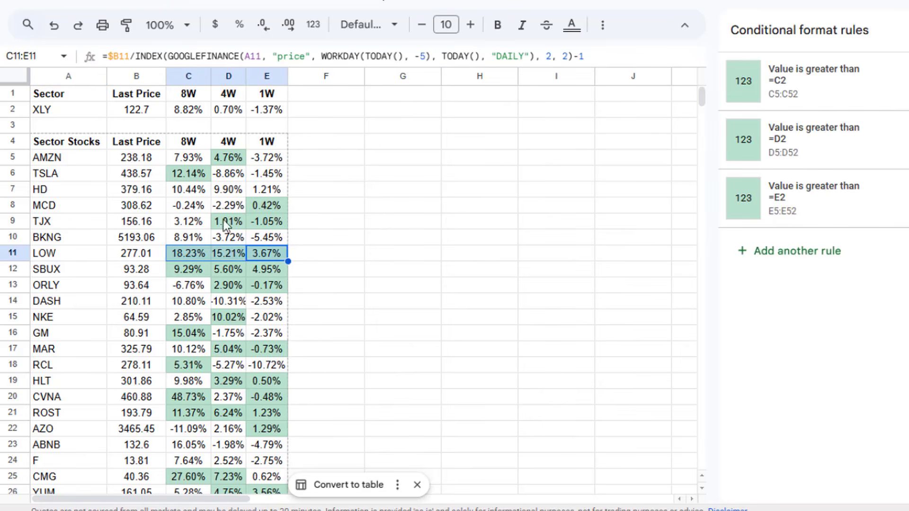
{"action": "left_click", "coordinate": [98, 275]}
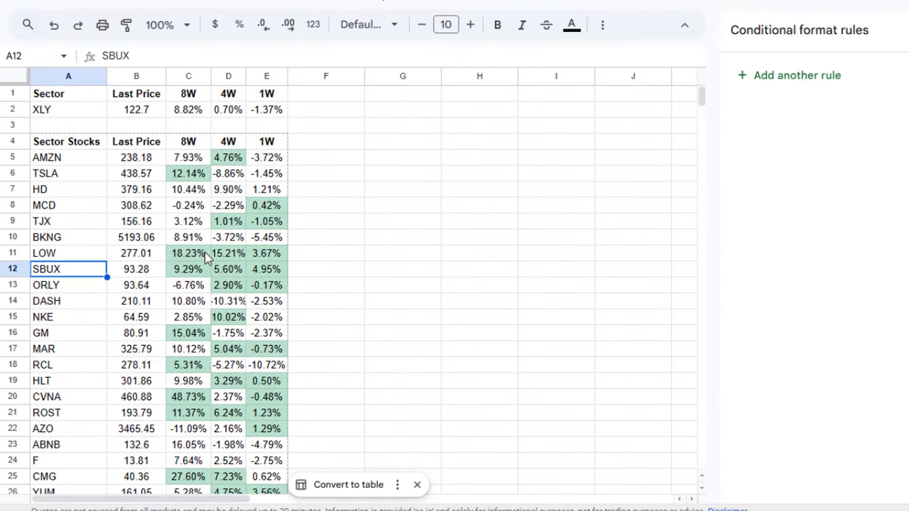
Step: Copy the LOW ticker from A11, switch to TradingView and open the Lowe's Companies chart
{"action": "left_click", "coordinate": [84, 254]}
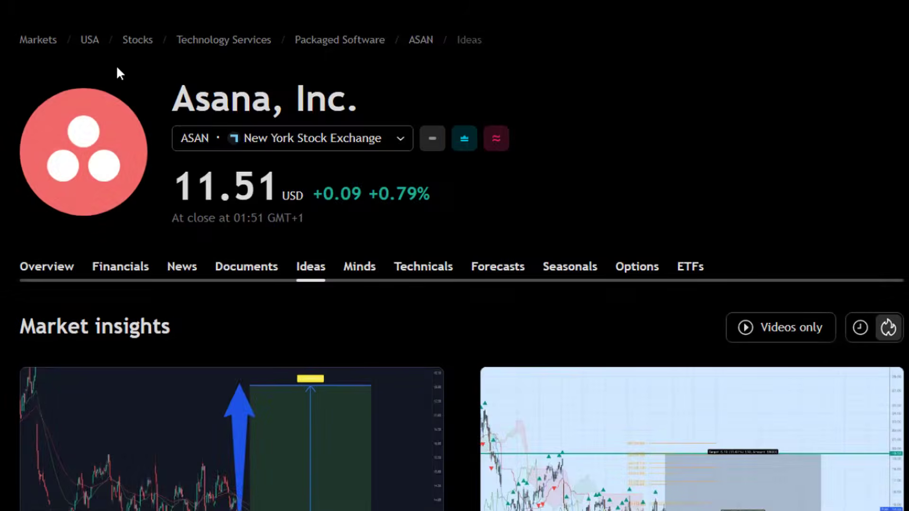
{"action": "key", "text": "ctrl+k"}
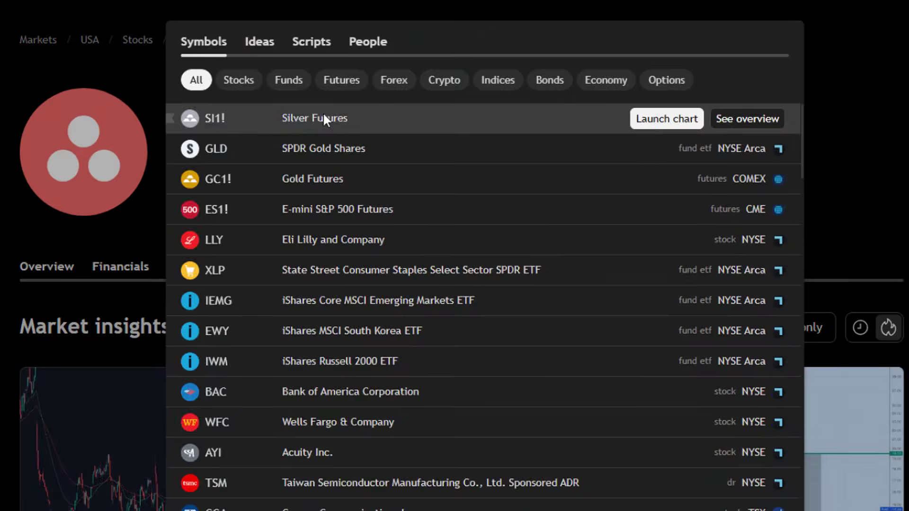
{"action": "type", "text": "LOW"}
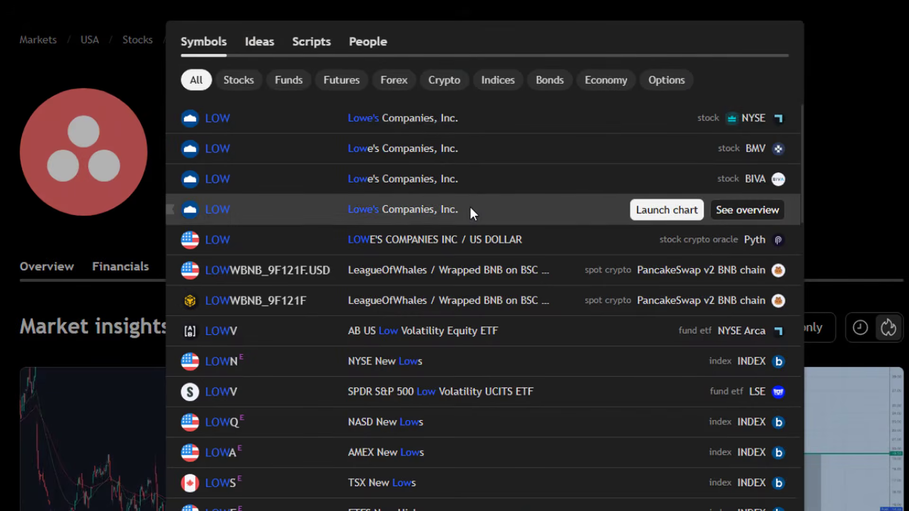
{"action": "left_click", "coordinate": [470, 210]}
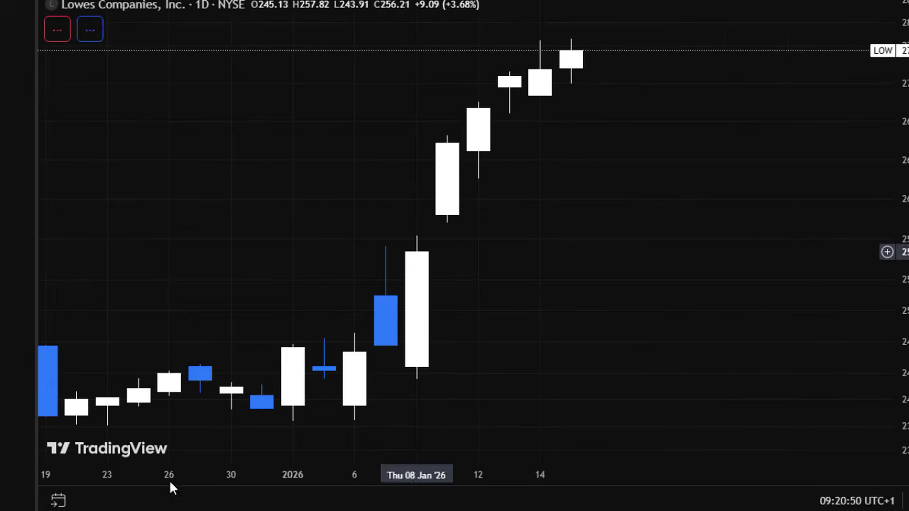
{"action": "left_click", "coordinate": [99, 502]}
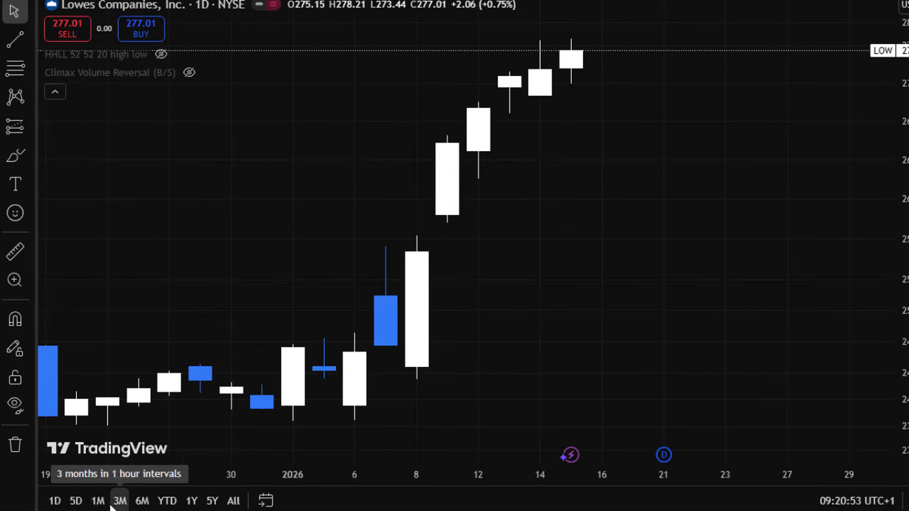
Step: Show the Lowe's chart over 3 months in 1-hour intervals to review its recent price trend
{"action": "left_click", "coordinate": [119, 502]}
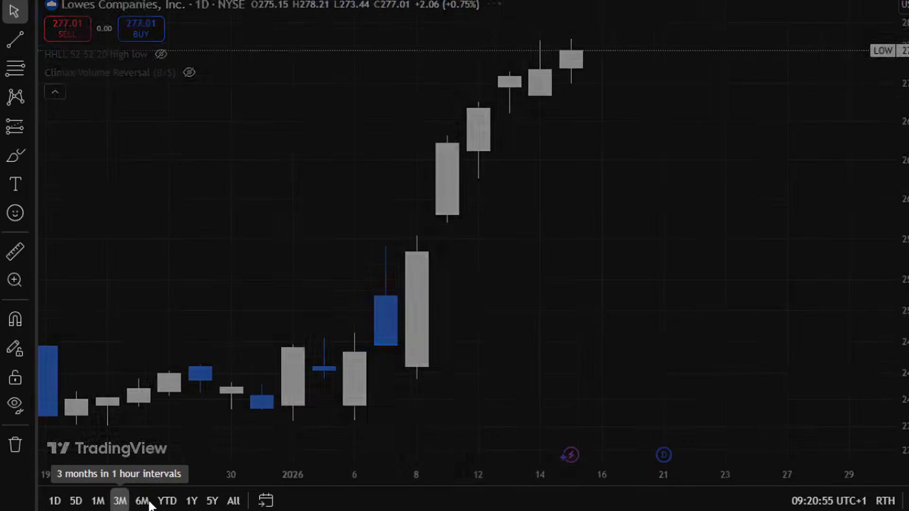
{"action": "left_click_drag", "start_coordinate": [645, 357], "coordinate": [530, 357]}
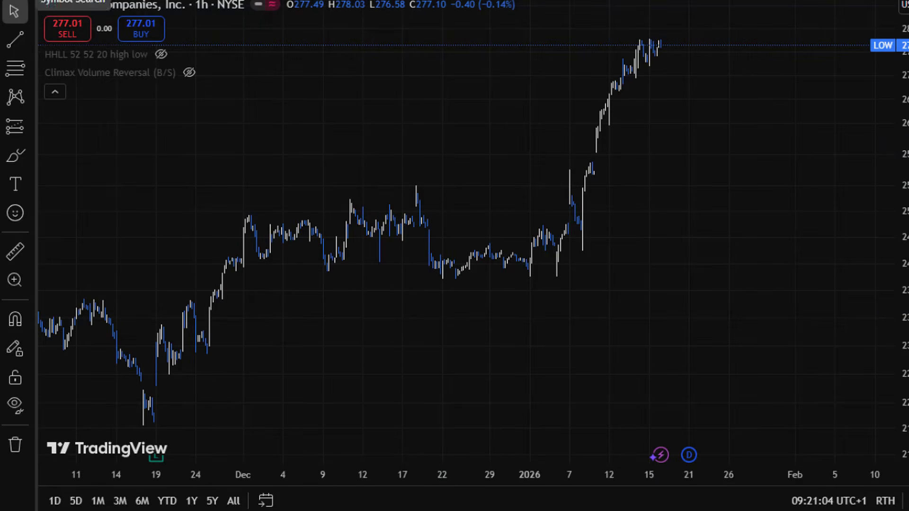
Step: Chart the LOW/XLY ratio to compare Lowe's with the sector ETF and dismiss the plan upgrade offer
{"action": "left_click", "coordinate": [95, 5]}
{"action": "left_click", "coordinate": [357, 64]}
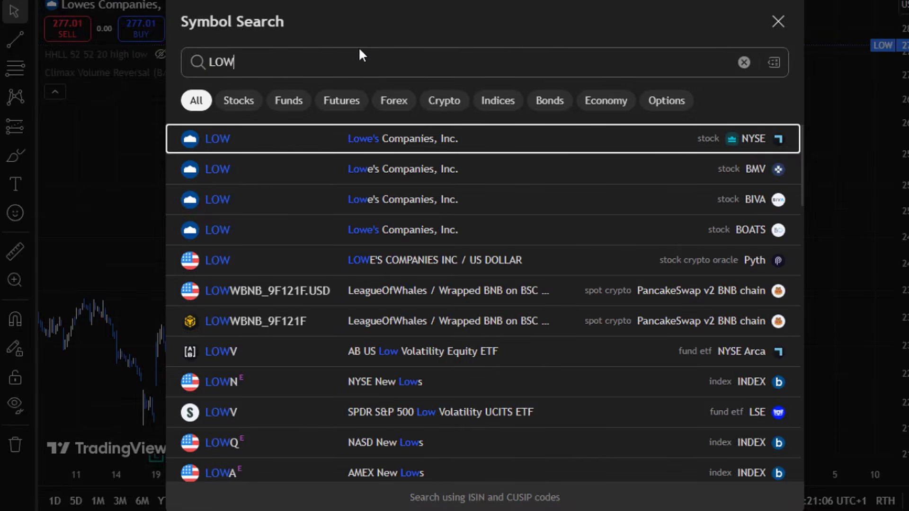
{"action": "type", "text": "/XLY"}
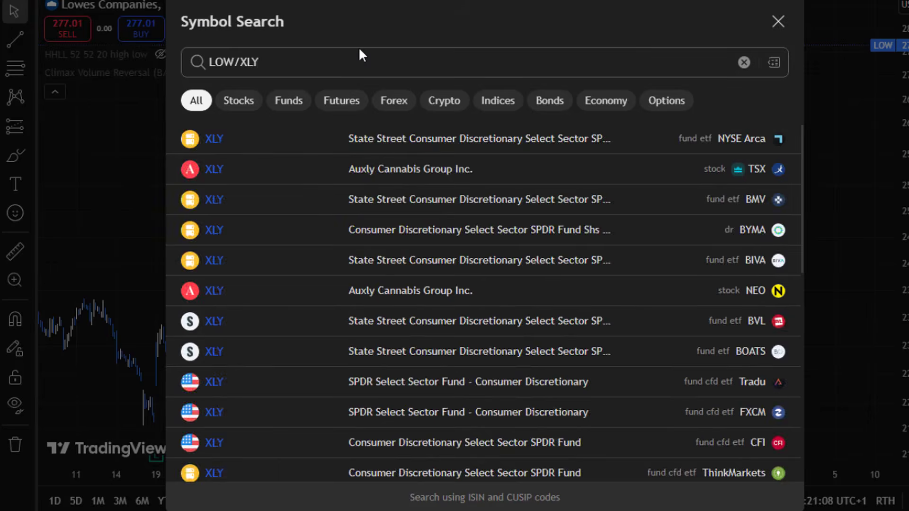
{"action": "key", "text": "Return"}
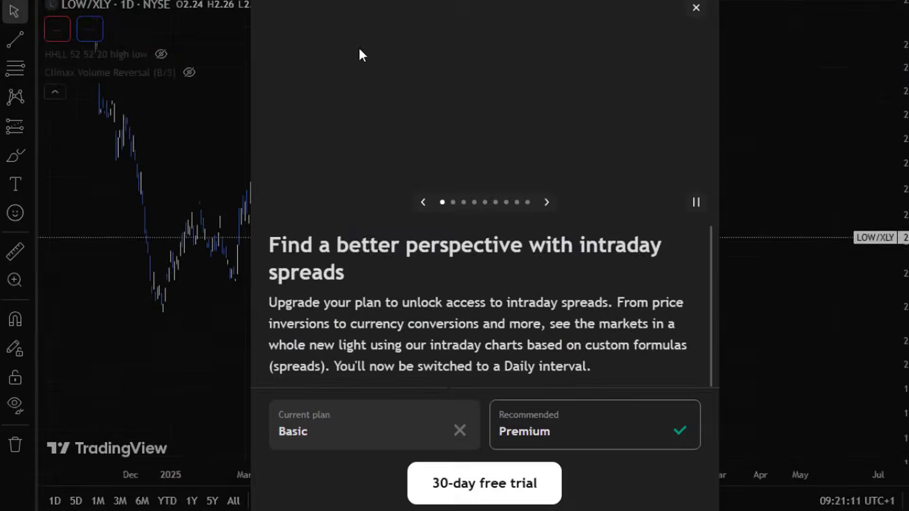
{"action": "left_click", "coordinate": [695, 8]}
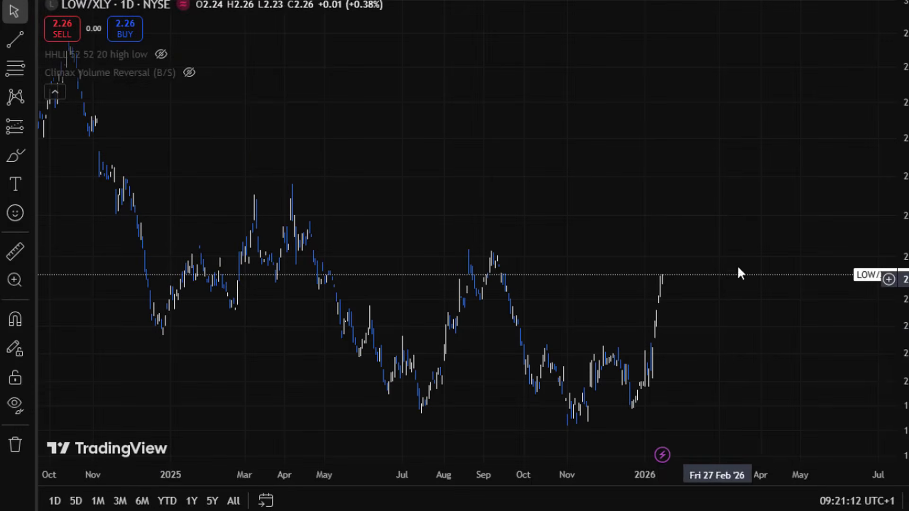
Step: Measure the LOW/XLY ratio's change from 21 Nov '25 to the latest candle at 16 Jan '26
{"action": "scroll", "coordinate": [726, 349], "scroll_direction": "up", "scroll_amount": 3}
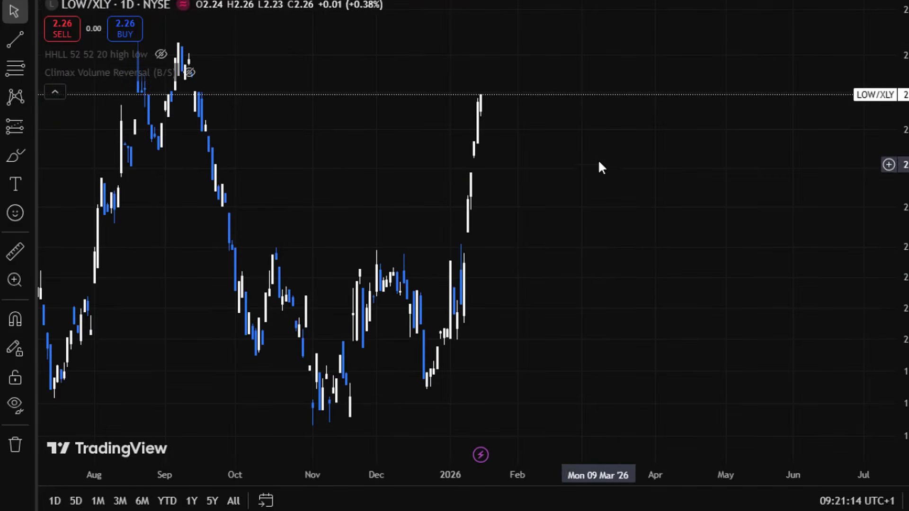
{"action": "left_click", "coordinate": [21, 250]}
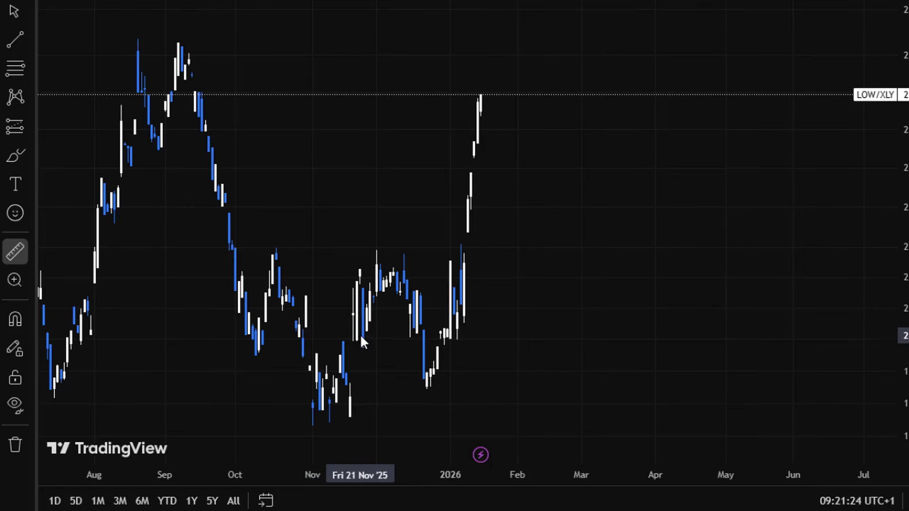
{"action": "left_click", "coordinate": [360, 281]}
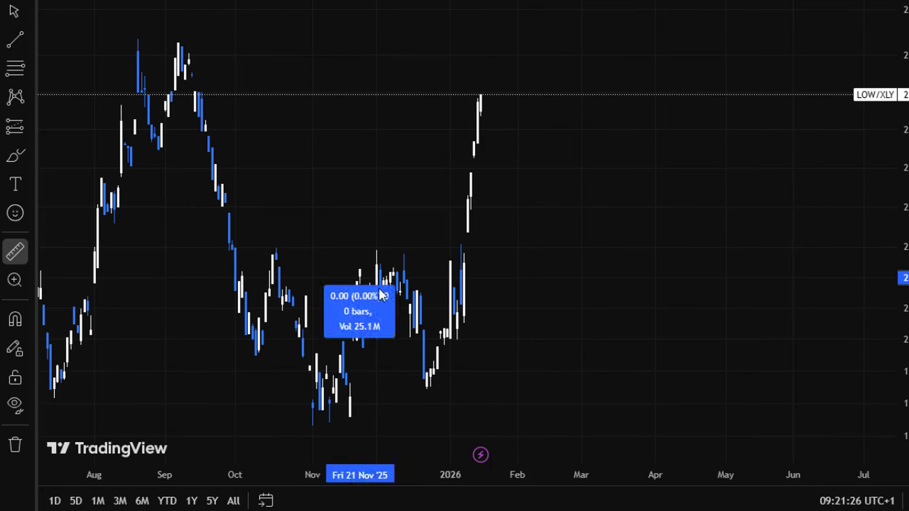
{"action": "left_click", "coordinate": [468, 283]}
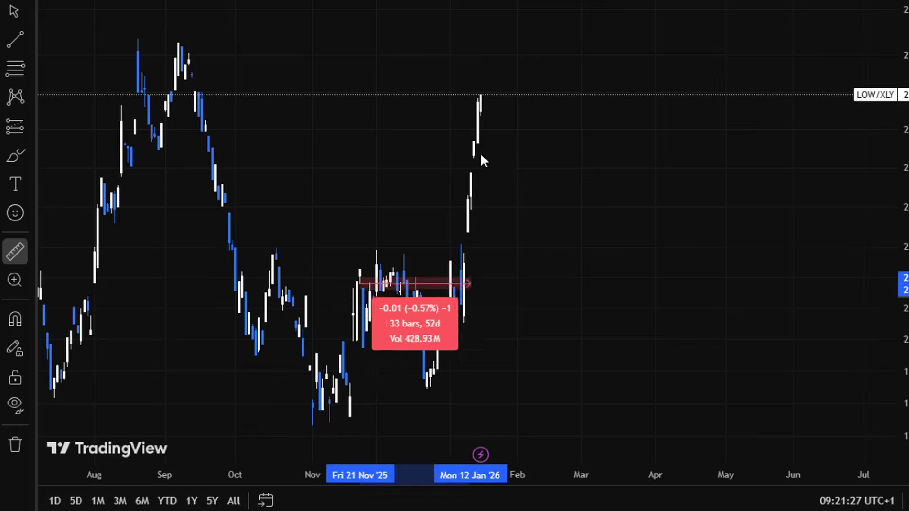
{"action": "left_click", "coordinate": [484, 96]}
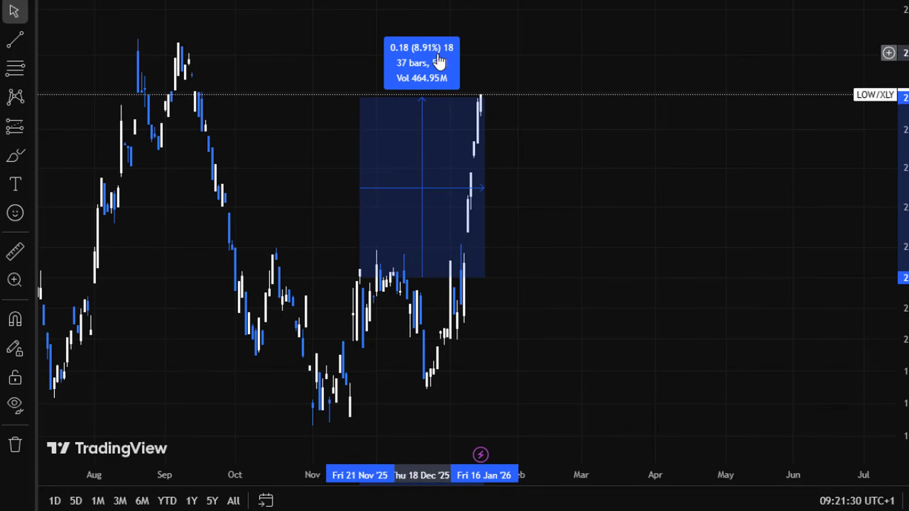